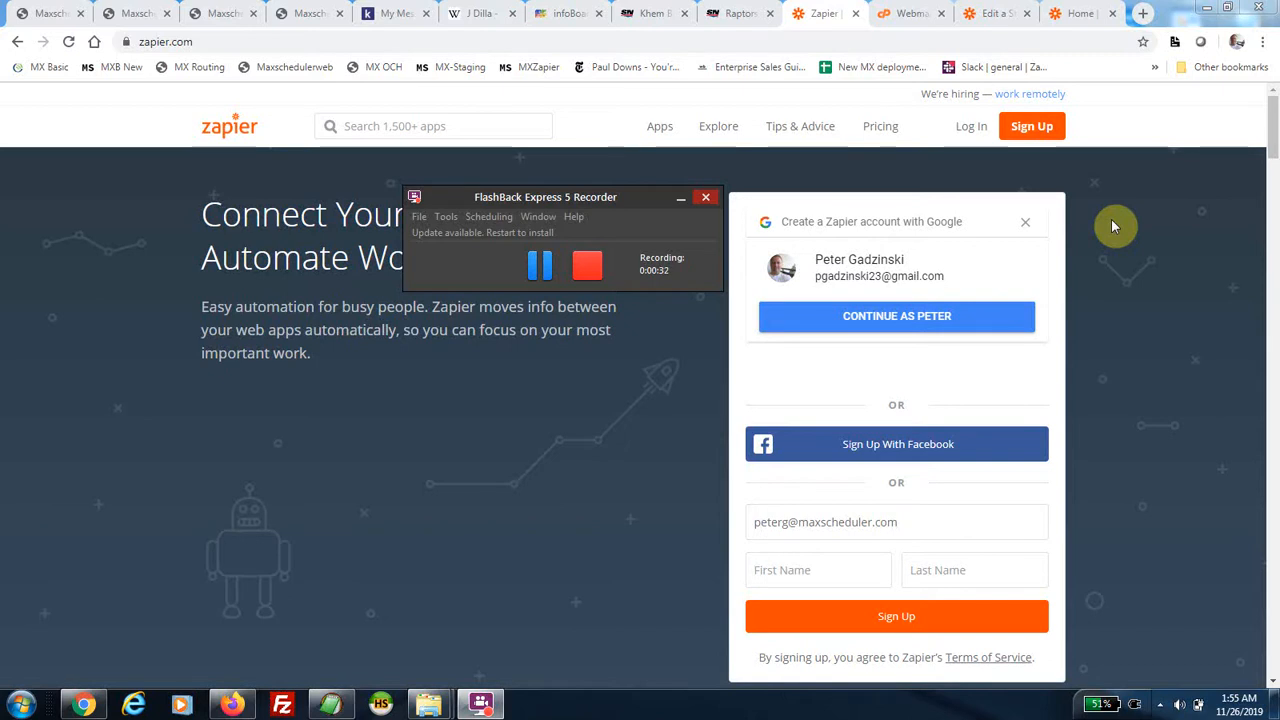
# Fill the sign-up first and last name from the saved autofill entry and paste back the correct work email.
pyautogui.moveTo(966, 518); pyautogui.dragTo(735, 524)
pyautogui.hotkey('ctrl', 'c')
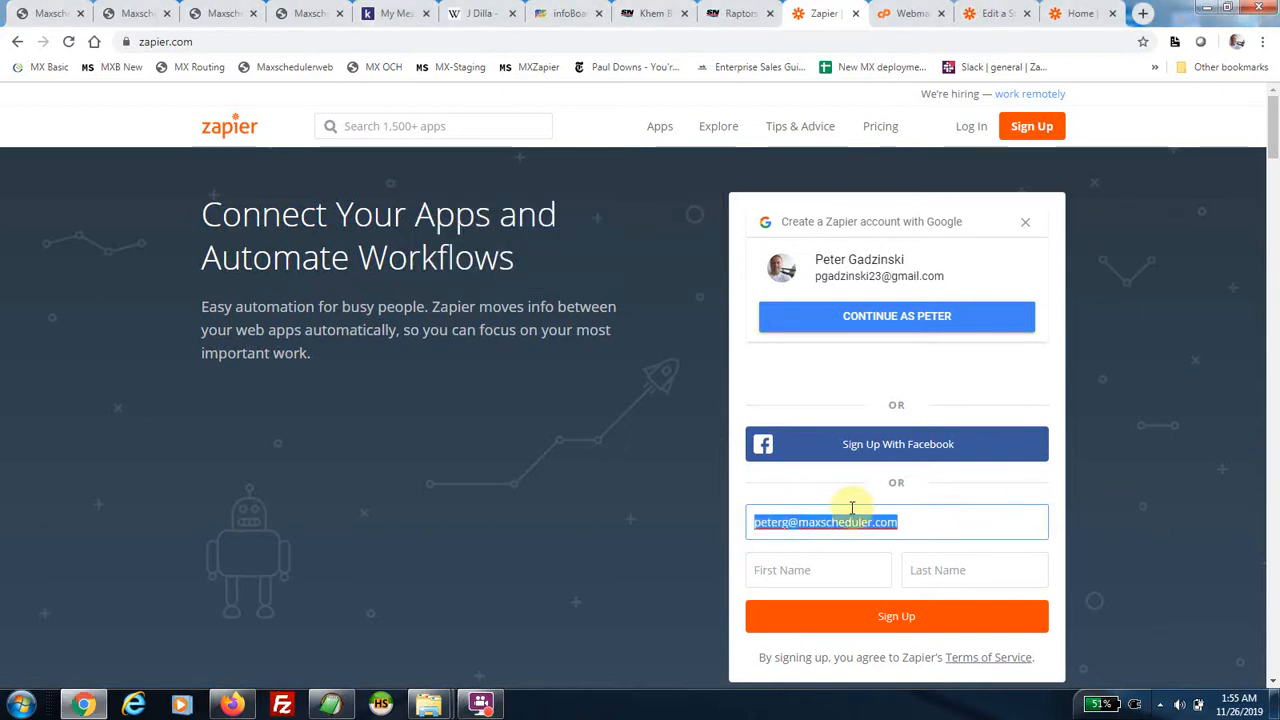
pyautogui.click(859, 575)
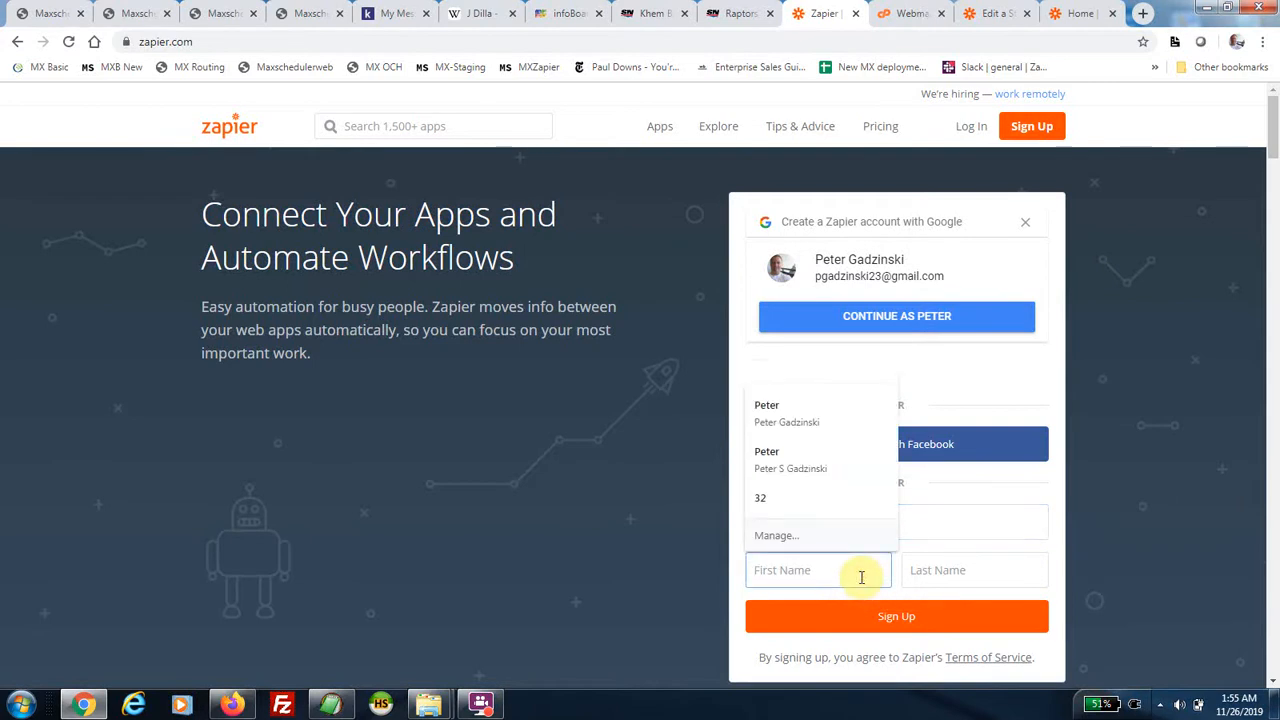
pyautogui.write('pet')
pyautogui.click(810, 443)
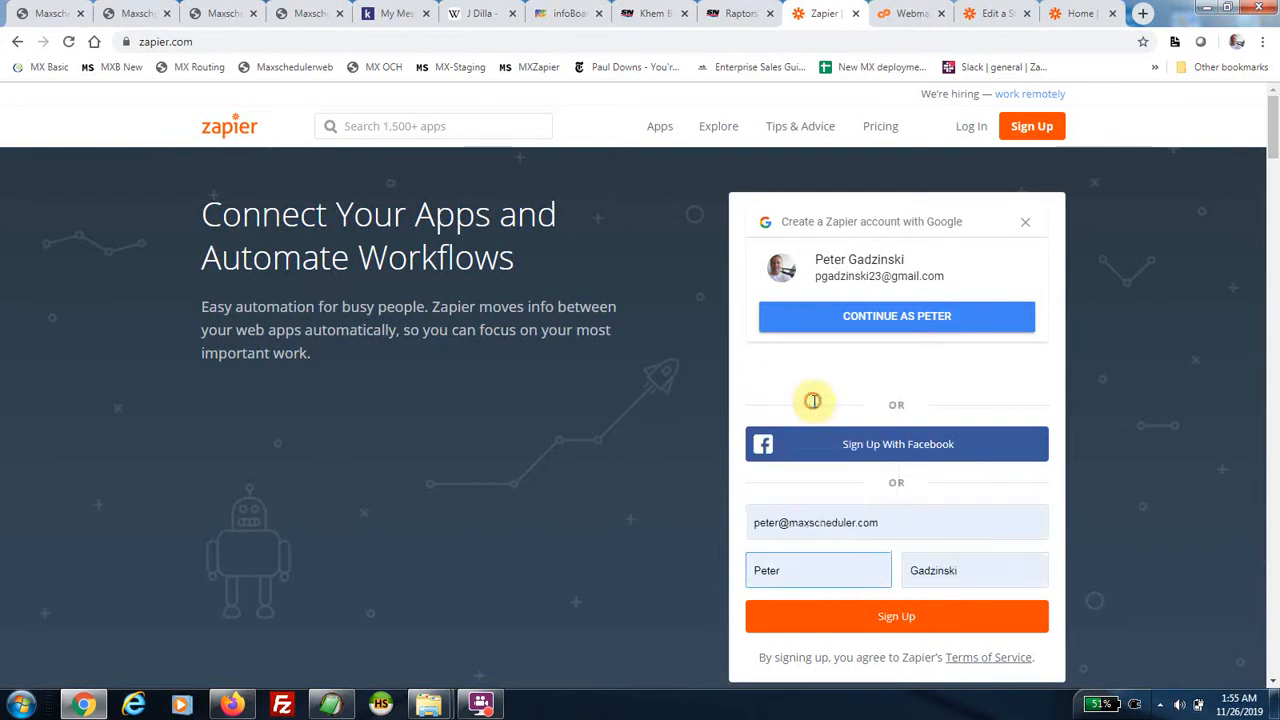
pyautogui.moveTo(906, 522); pyautogui.dragTo(710, 527)
pyautogui.hotkey('ctrl', 'v')
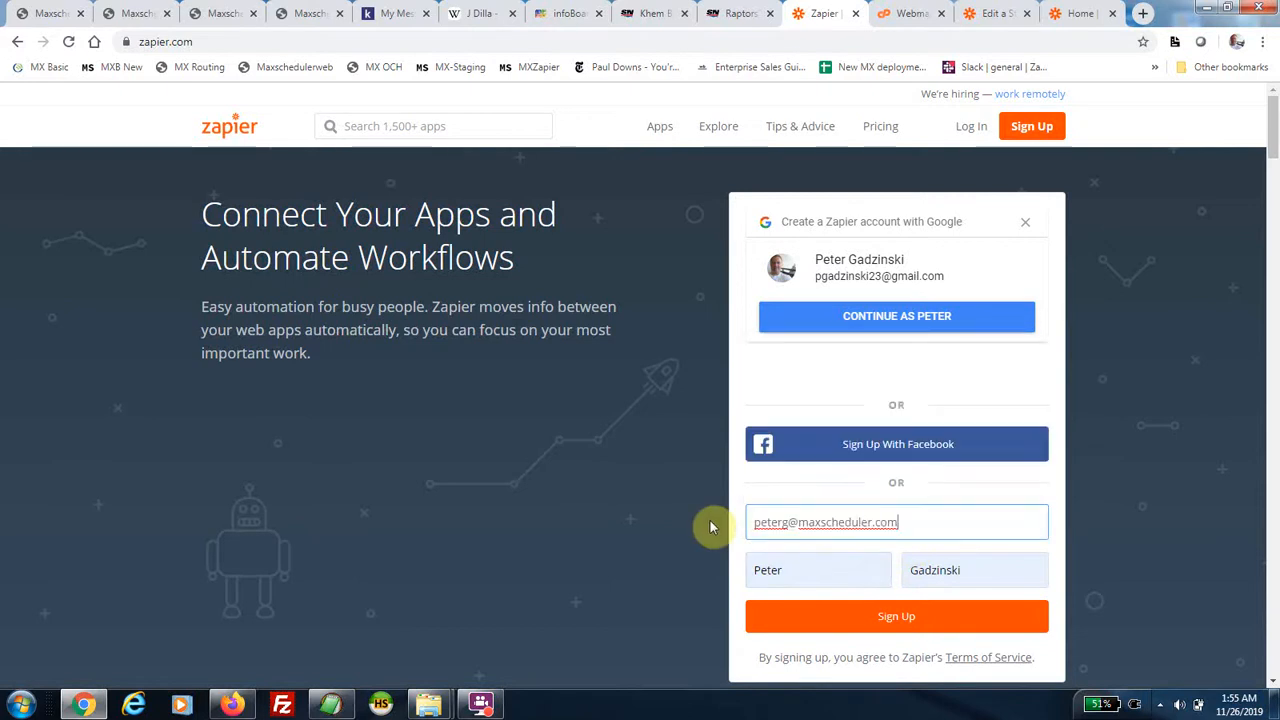
# Enter the account password, submit the sign-up and tick the reCAPTCHA 'I'm not a robot' box.
pyautogui.click(911, 619)
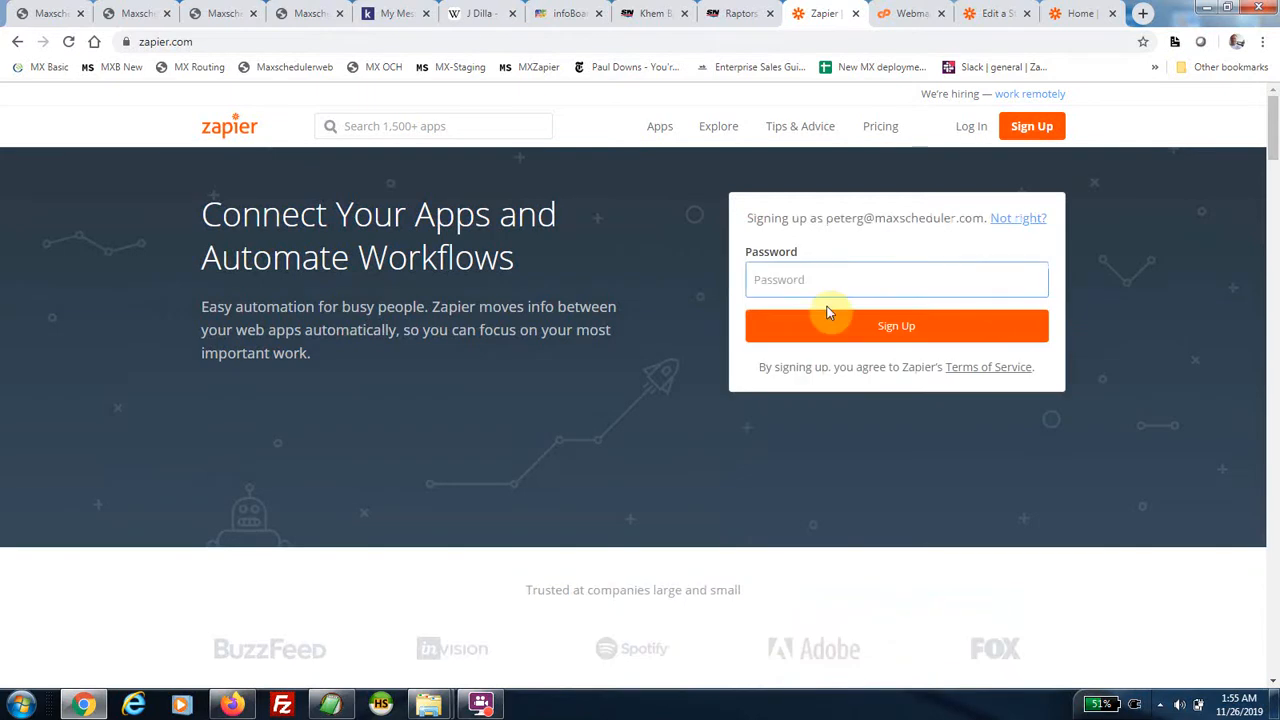
pyautogui.write('••••••••••••••••')
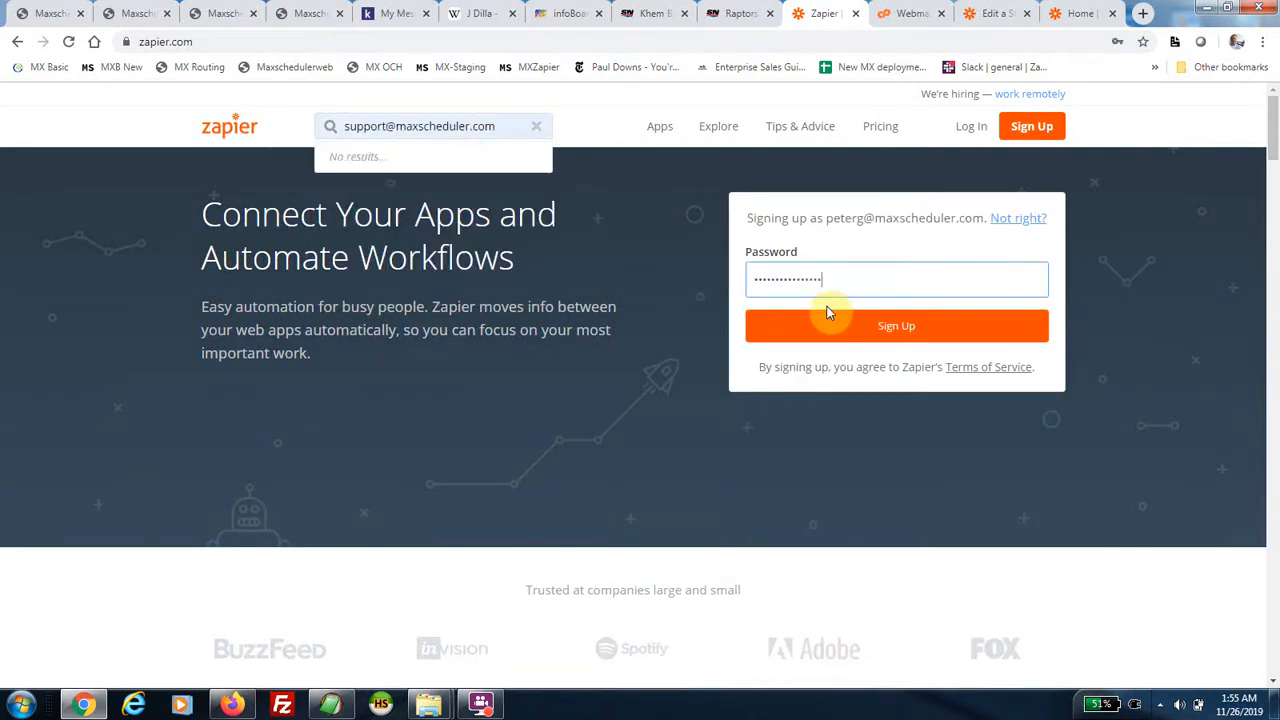
pyautogui.press('BackSpace')
pyautogui.press('BackSpace')
pyautogui.press('BackSpace')
pyautogui.press('BackSpace')
pyautogui.press('BackSpace')
pyautogui.press('BackSpace')
pyautogui.press('BackSpace')
pyautogui.press('BackSpace')
pyautogui.press('BackSpace')
pyautogui.press('BackSpace')
pyautogui.press('BackSpace')
pyautogui.press('BackSpace')
pyautogui.press('BackSpace')
pyautogui.press('BackSpace')
pyautogui.press('BackSpace')
pyautogui.press('BackSpace')
pyautogui.press('BackSpace')
pyautogui.write('••')
pyautogui.press('BackSpace')
pyautogui.write('•••••••••')
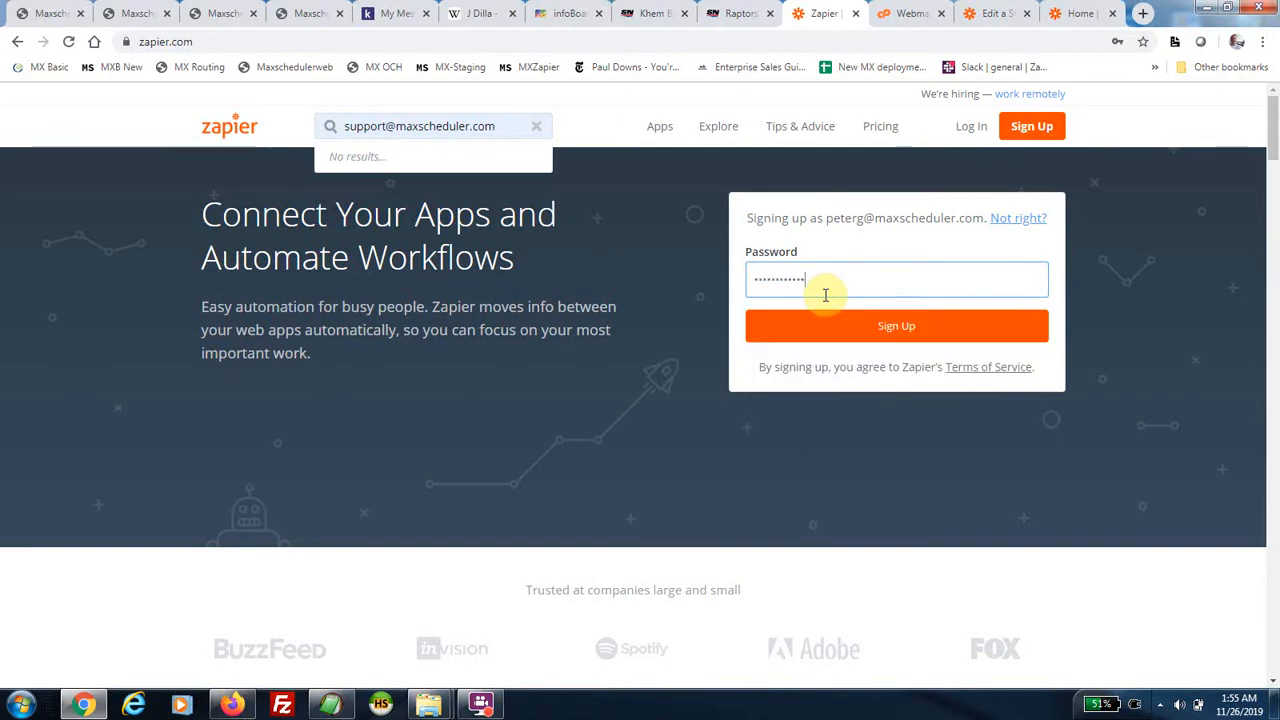
pyautogui.click(906, 330)
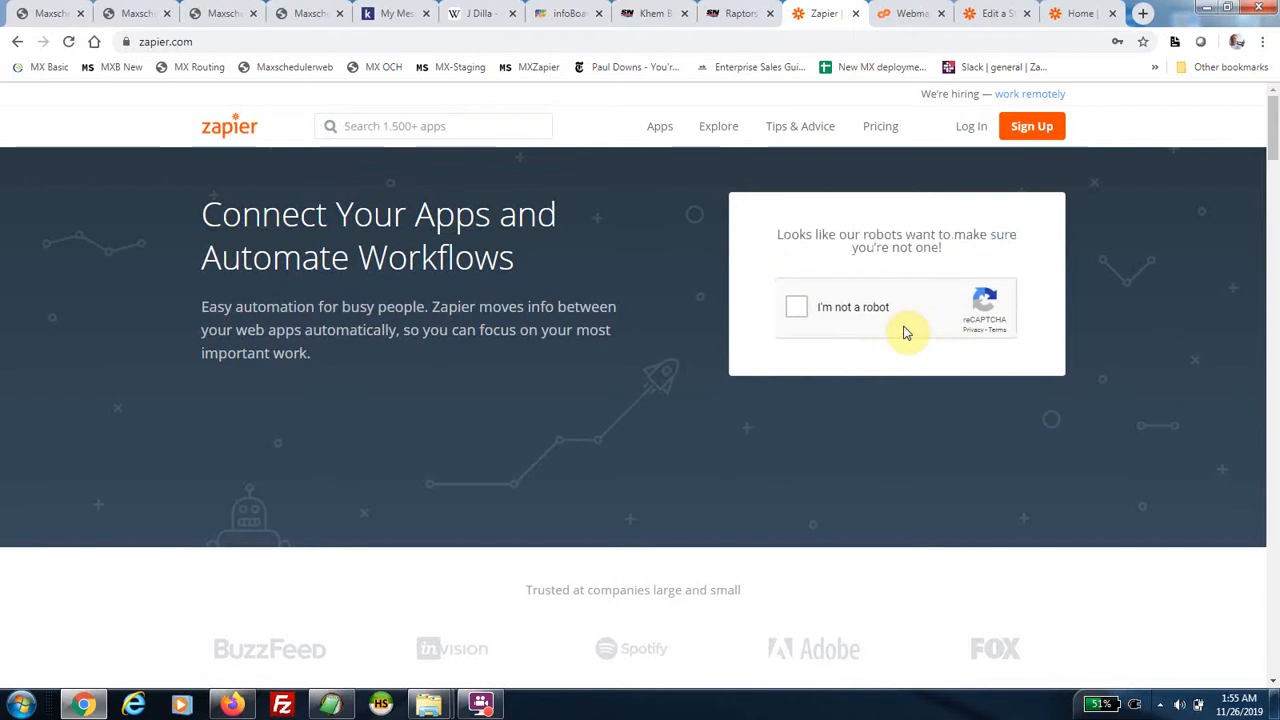
pyautogui.click(796, 310)
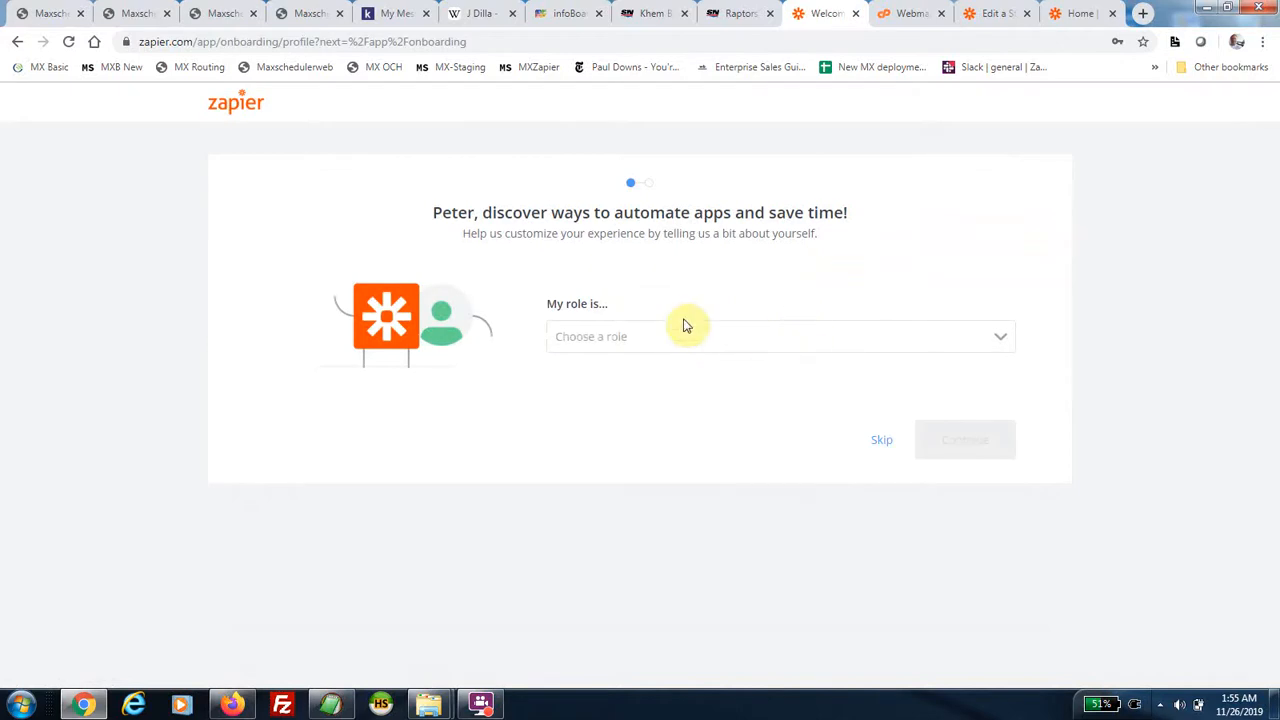
# Skip the onboarding role question to reach the dashboard, then switch to the Roundcube webmail window.
pyautogui.click(880, 442)
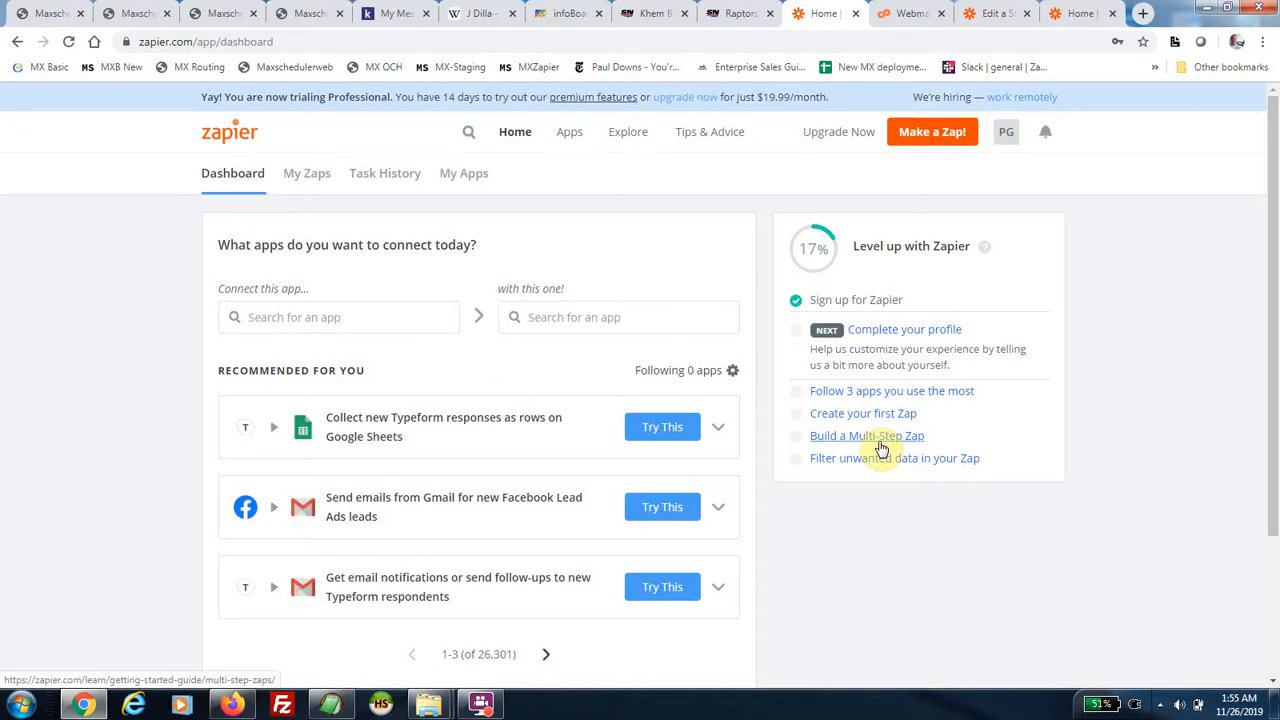
pyautogui.scroll(-3, 766, 500)
pyautogui.scroll(3, 767, 500)
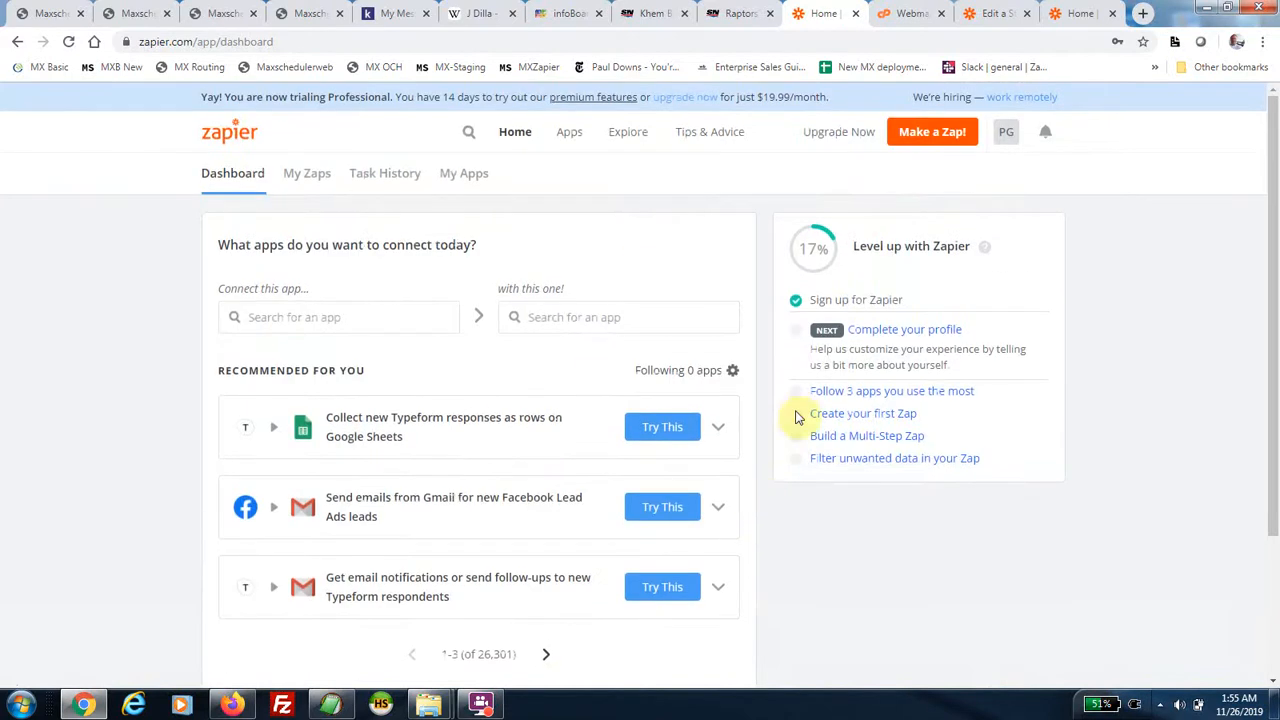
pyautogui.click(233, 705)
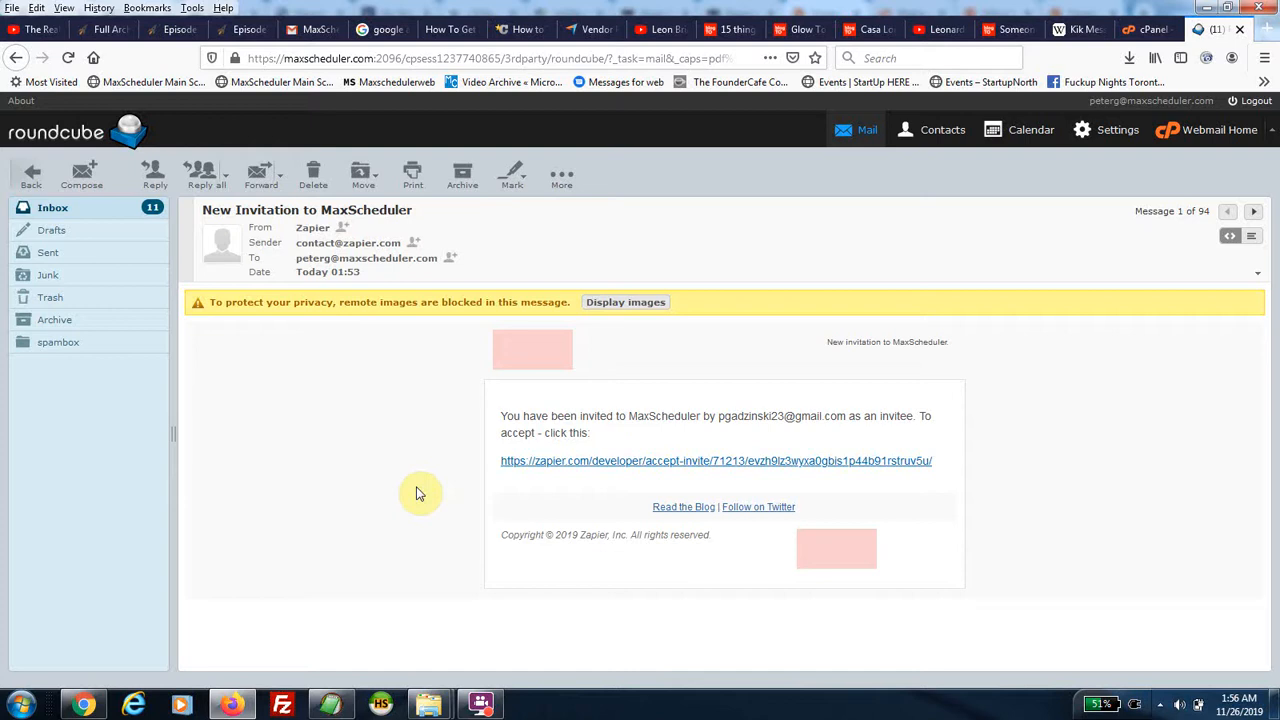
# Copy the zapier.com invite link location from the MaxScheduler email and return to Chrome.
pyautogui.rightClick(589, 461)
pyautogui.click(631, 588)
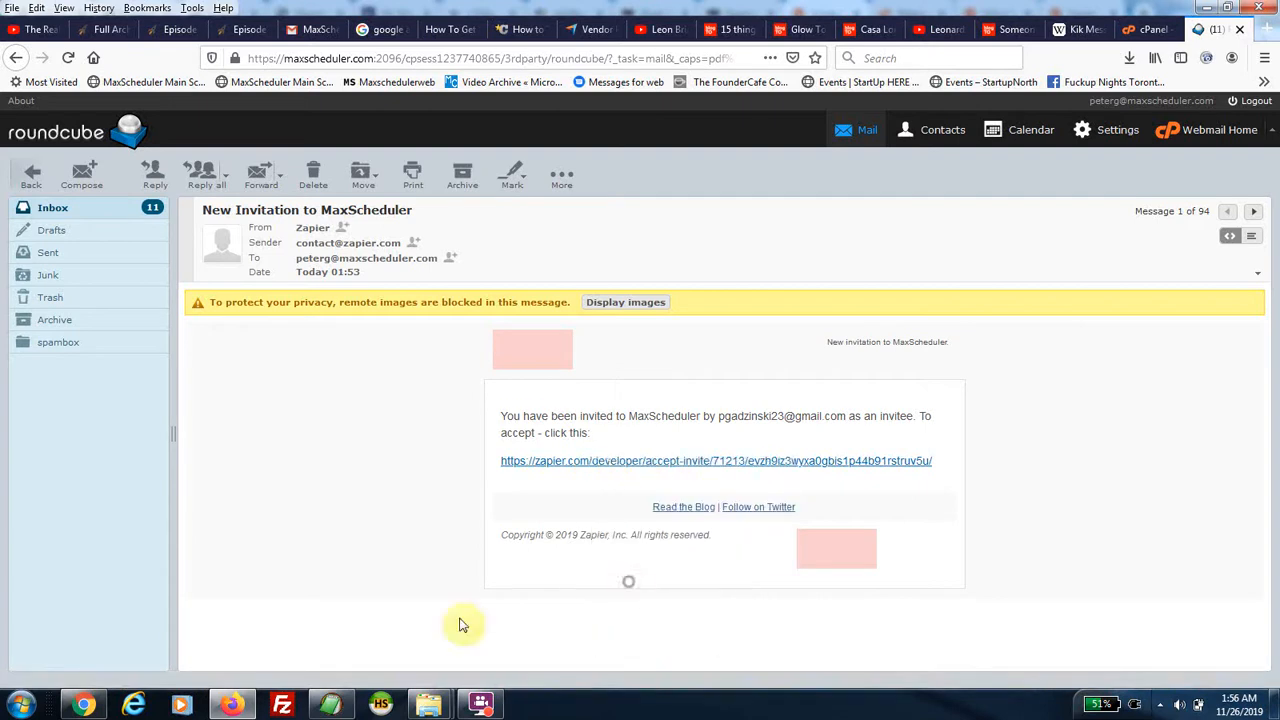
pyautogui.click(84, 705)
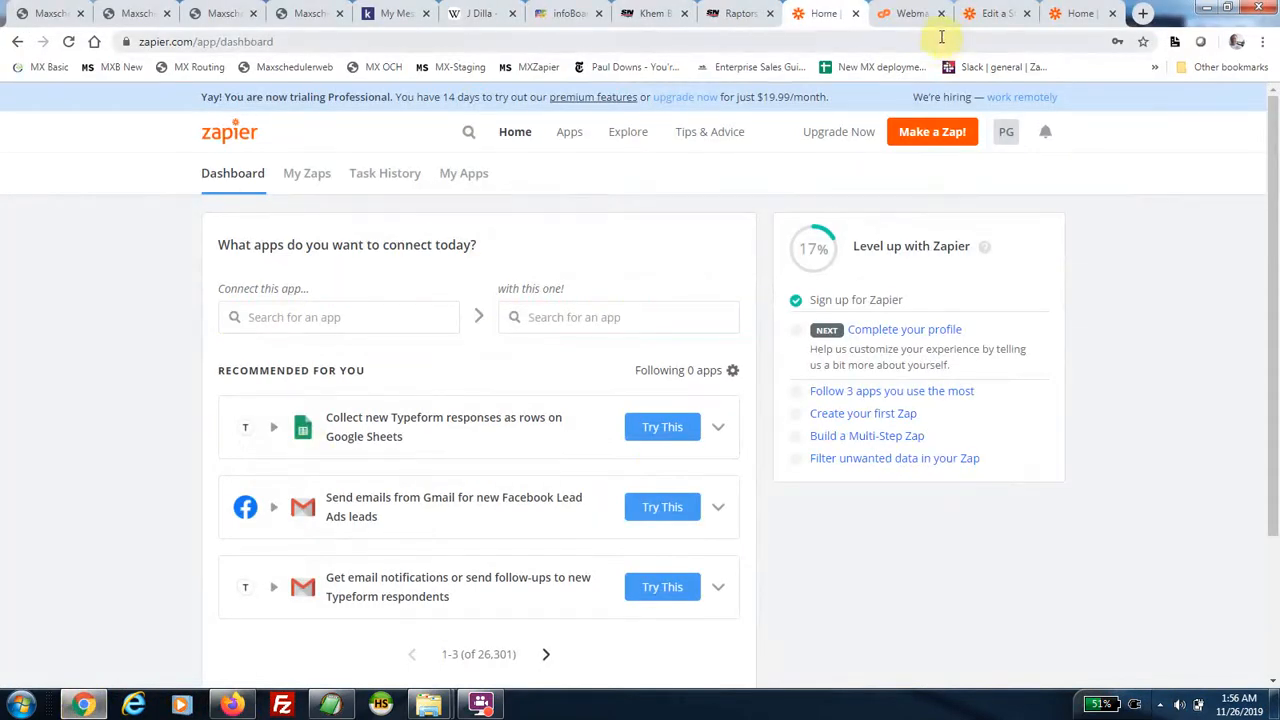
# Open the copied invite URL in a new tab and choose 'Accept Invite & Build a Zap'.
pyautogui.click(1143, 14)
pyautogui.hotkey('ctrl', 'v')
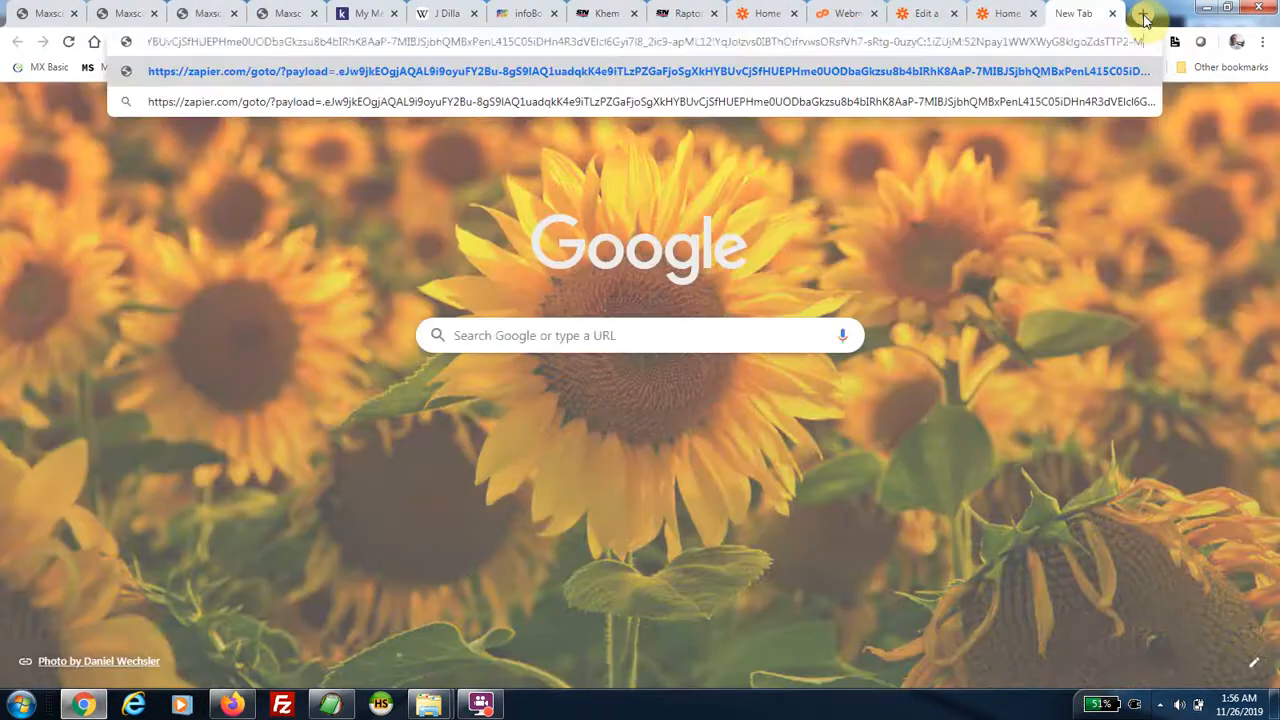
pyautogui.press('Return')
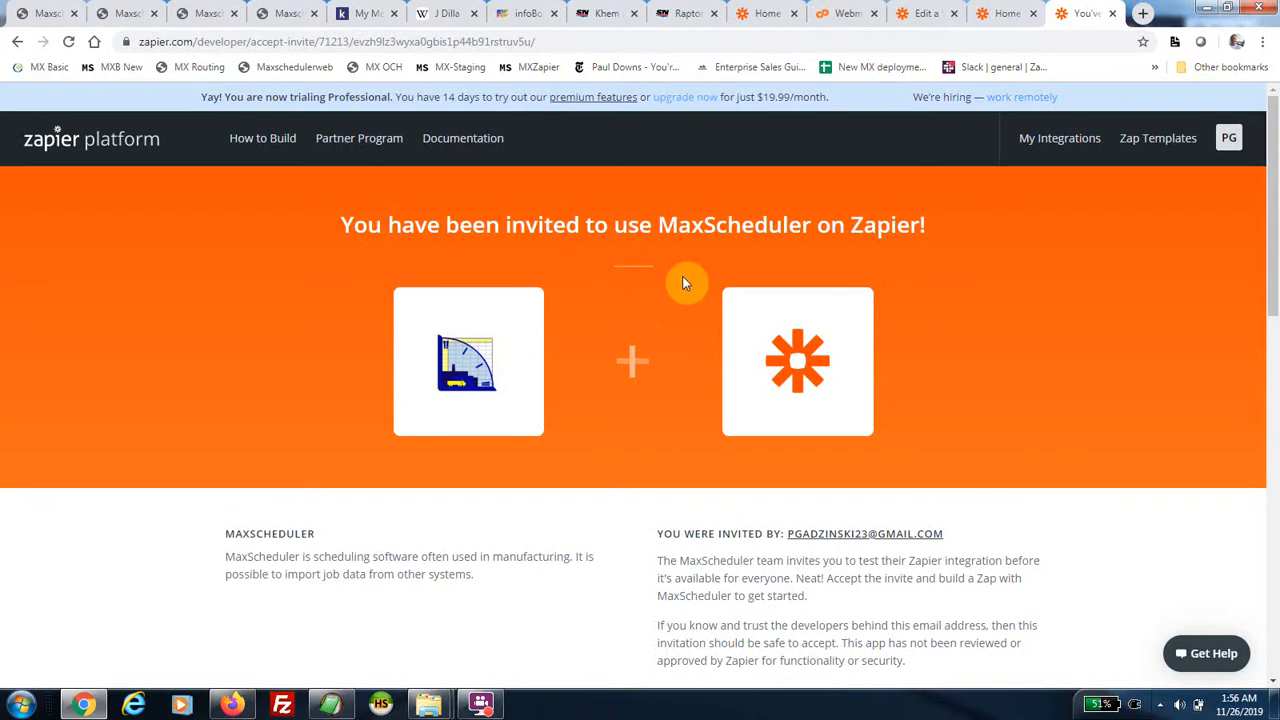
pyautogui.scroll(-4, 675, 335)
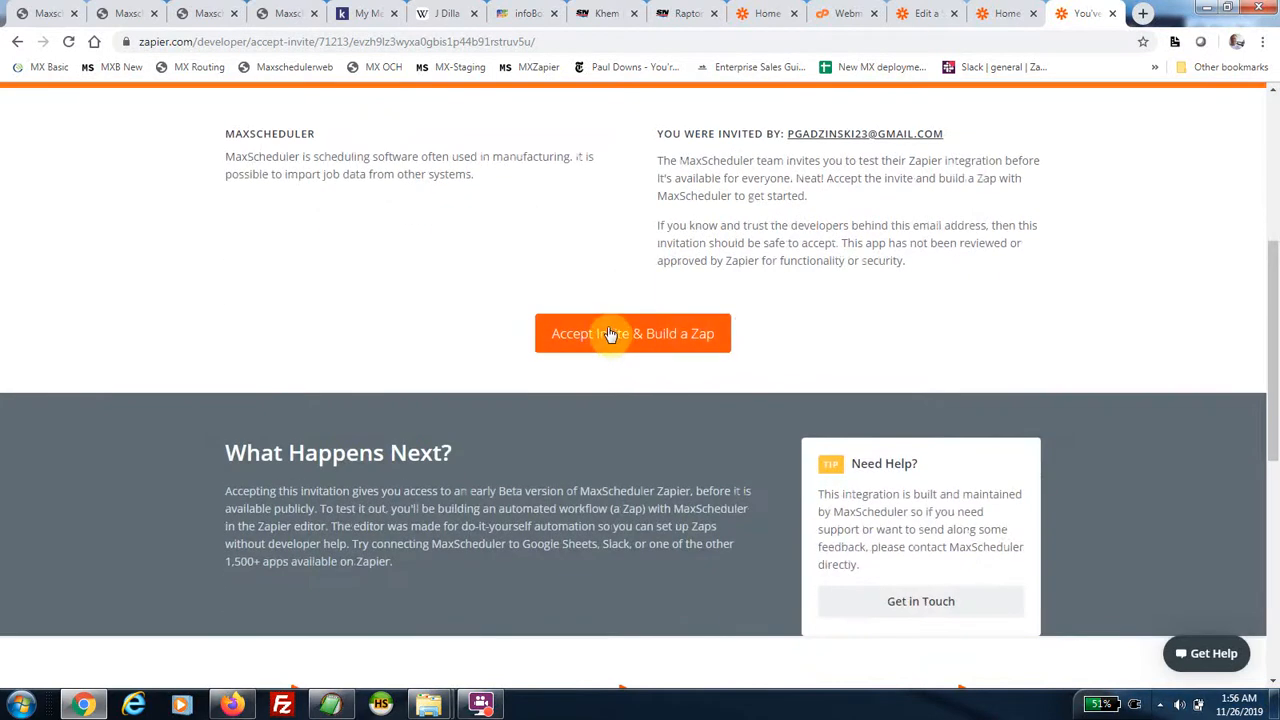
pyautogui.click(613, 337)
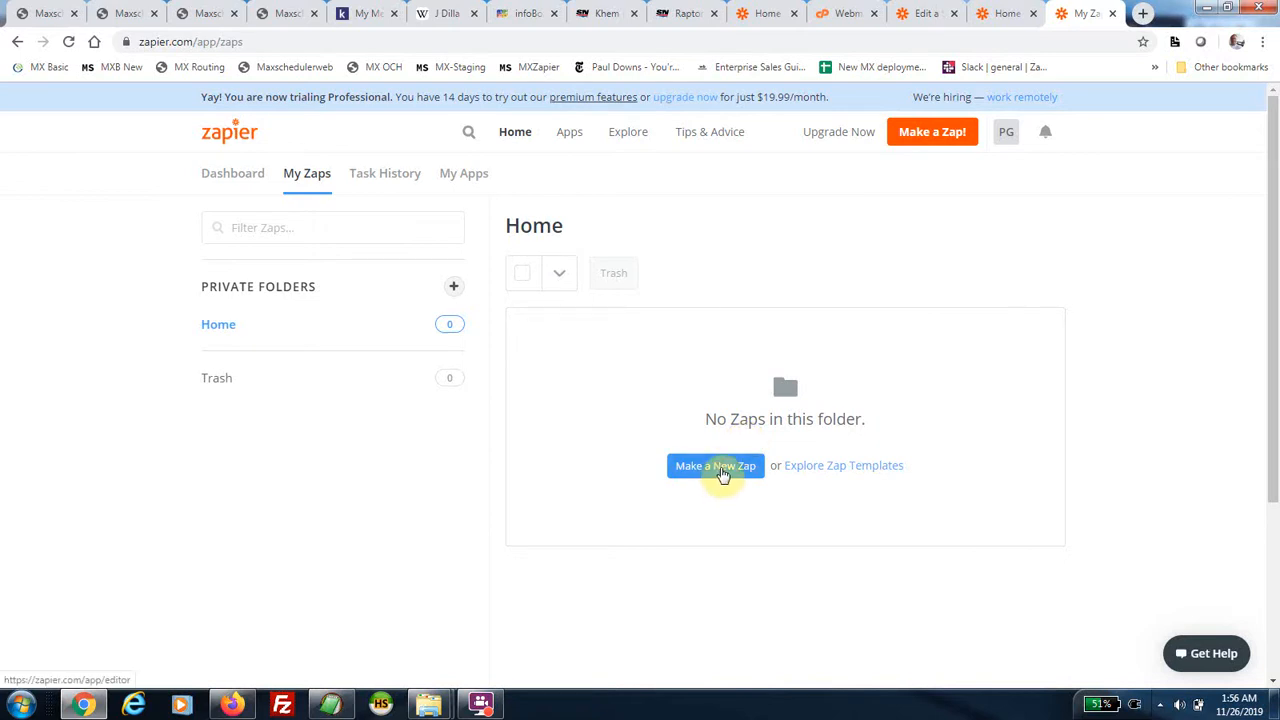
# Create a Zap with a Google Sheets 'New Spreadsheet Row' trigger and choose a Google account to sign in with.
pyautogui.click(718, 469)
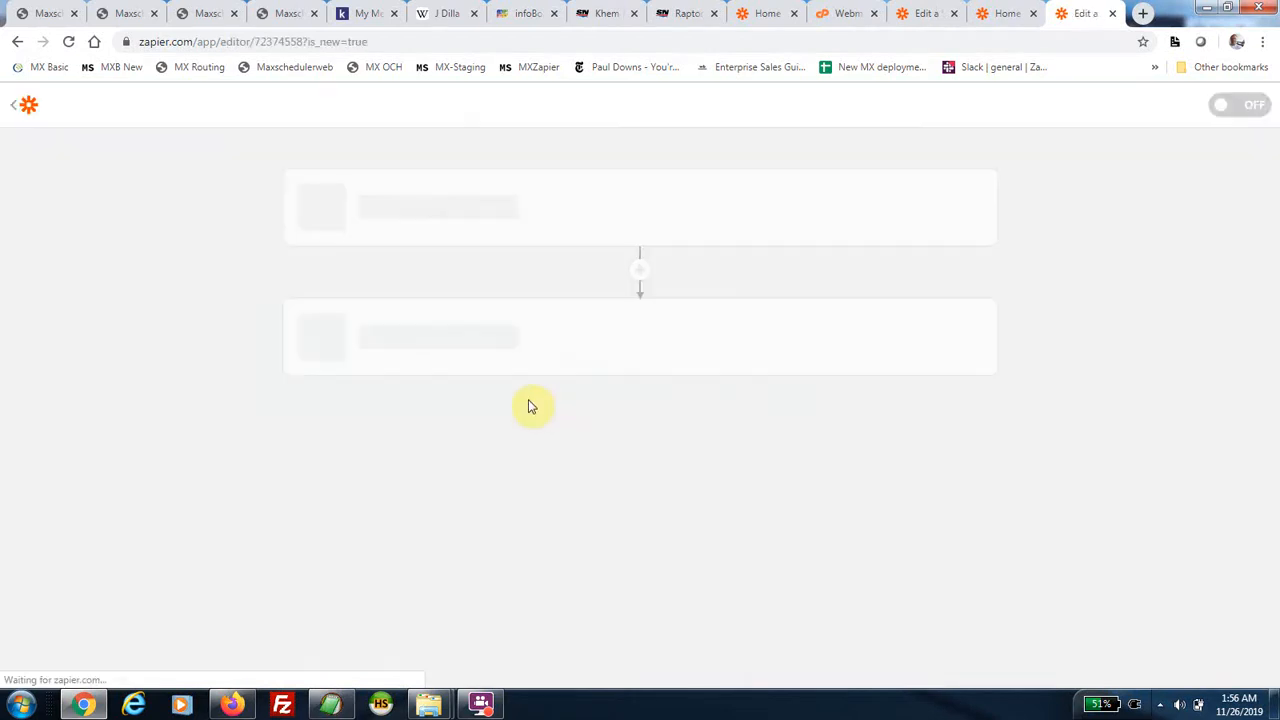
pyautogui.scroll(-3, 91, 437)
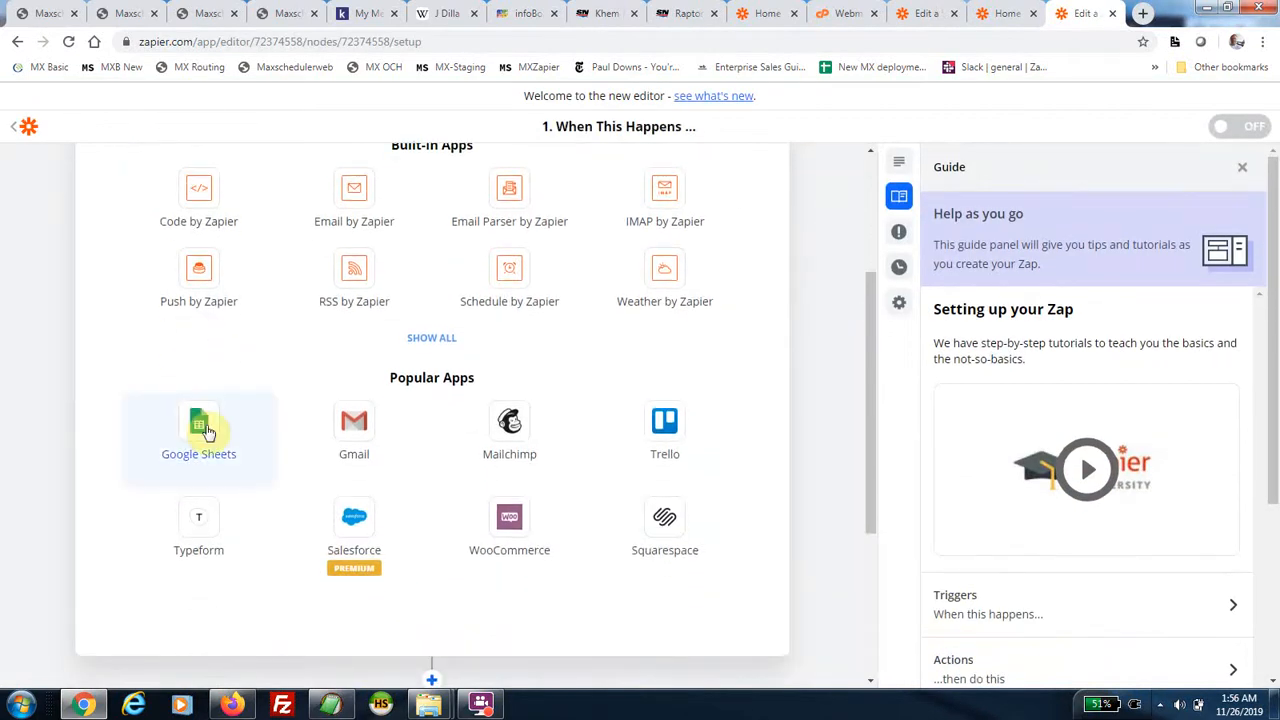
pyautogui.click(203, 428)
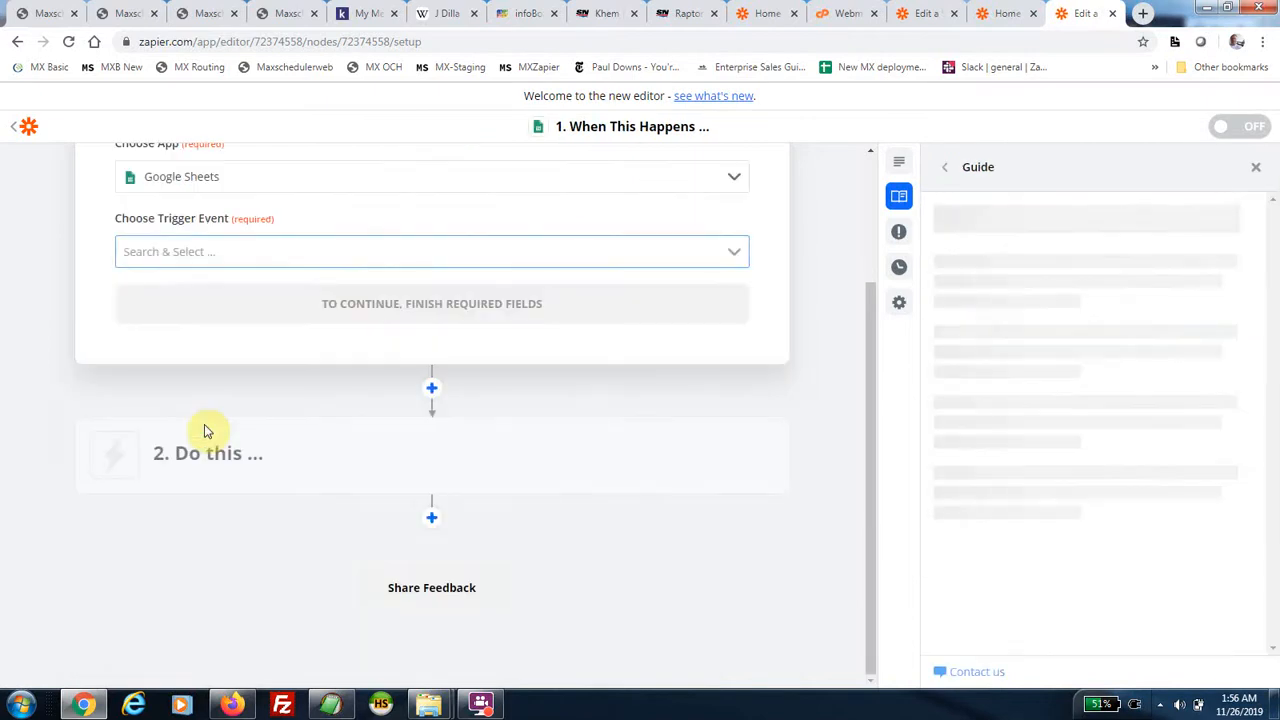
pyautogui.scroll(2, 71, 414)
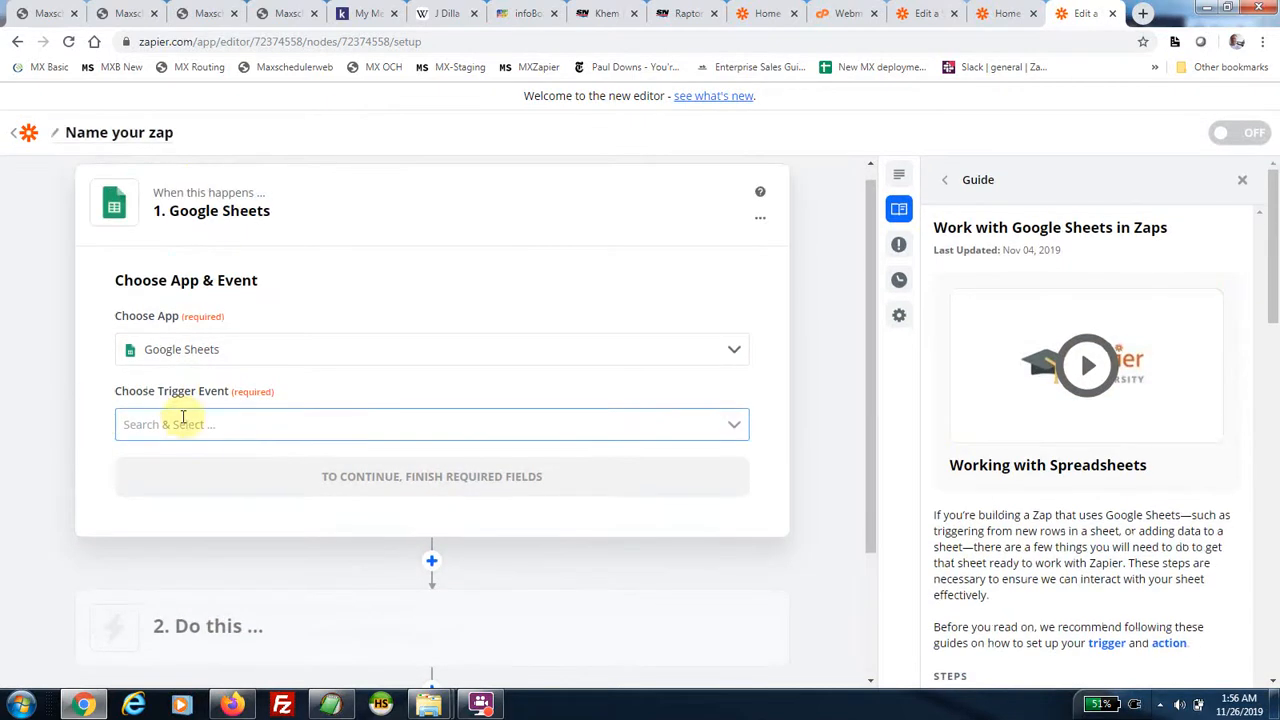
pyautogui.click(260, 424)
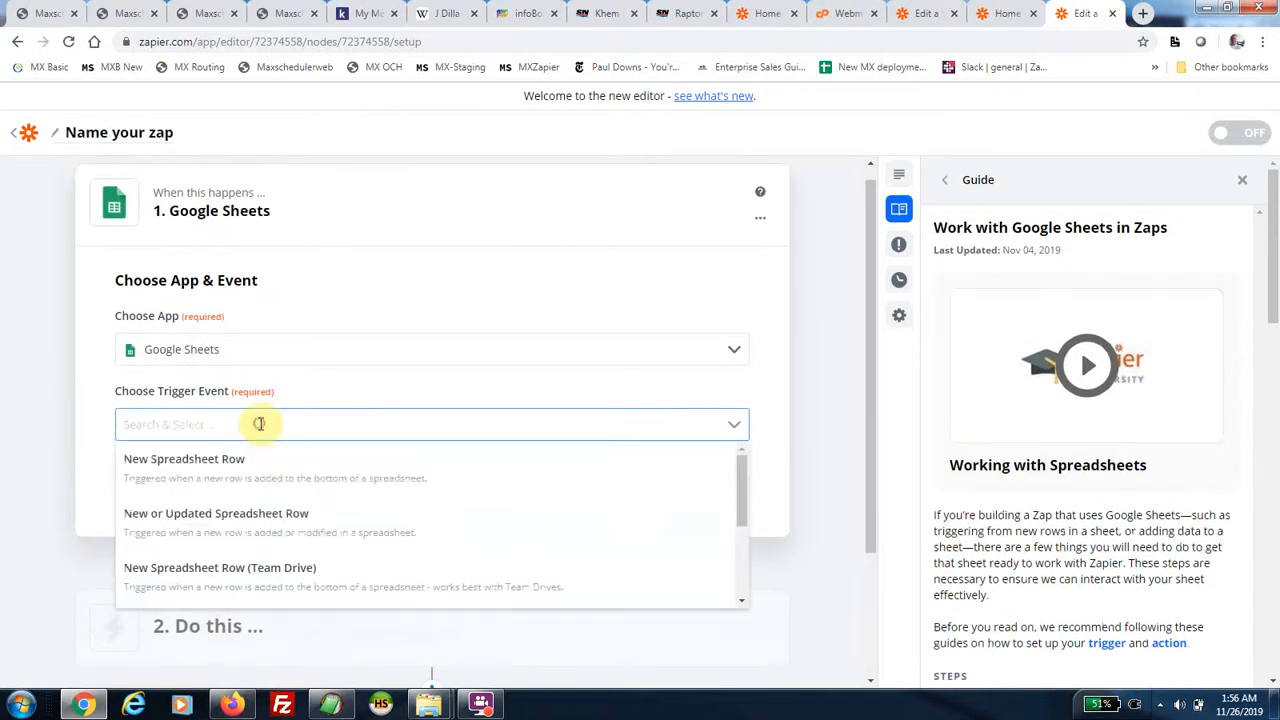
pyautogui.click(229, 481)
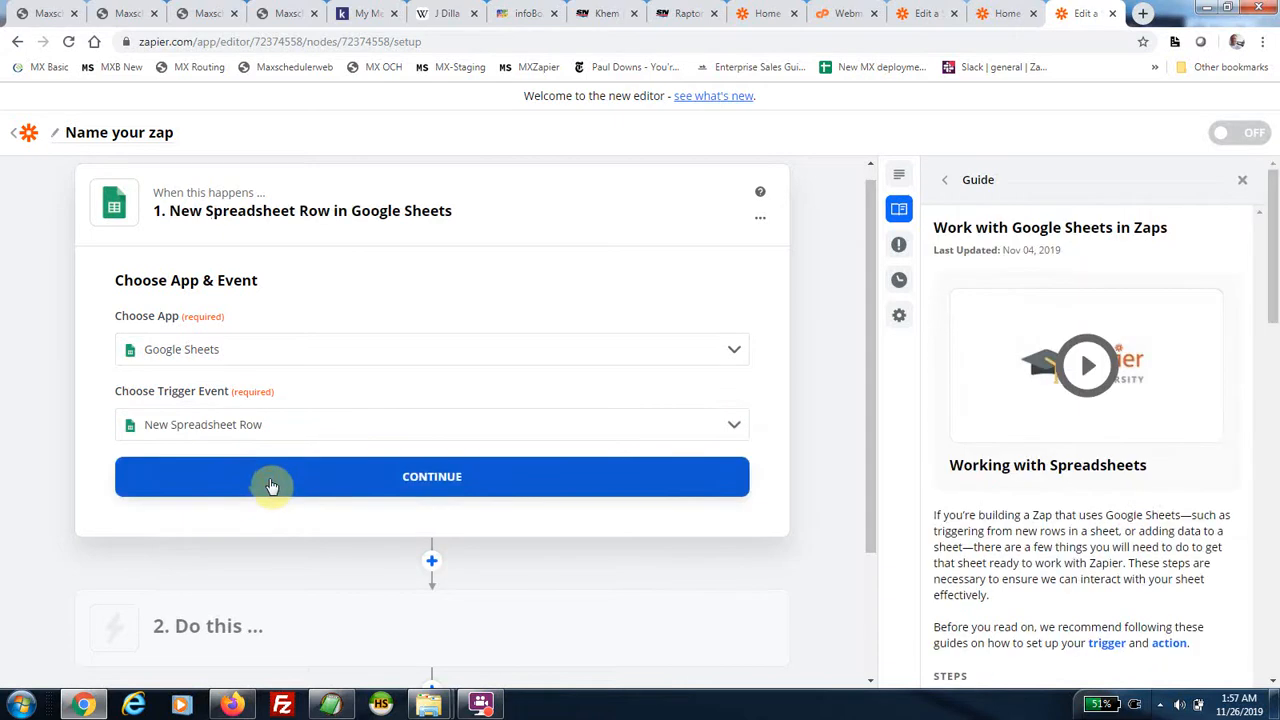
pyautogui.click(386, 480)
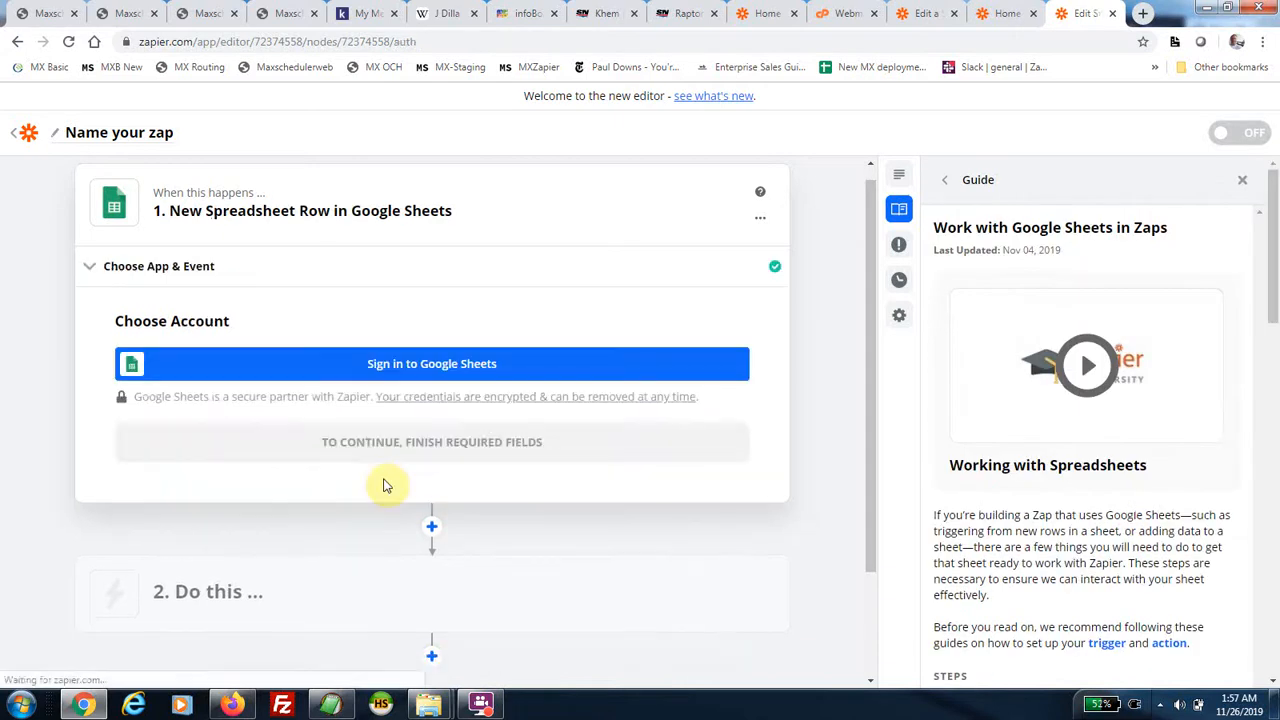
pyautogui.click(420, 373)
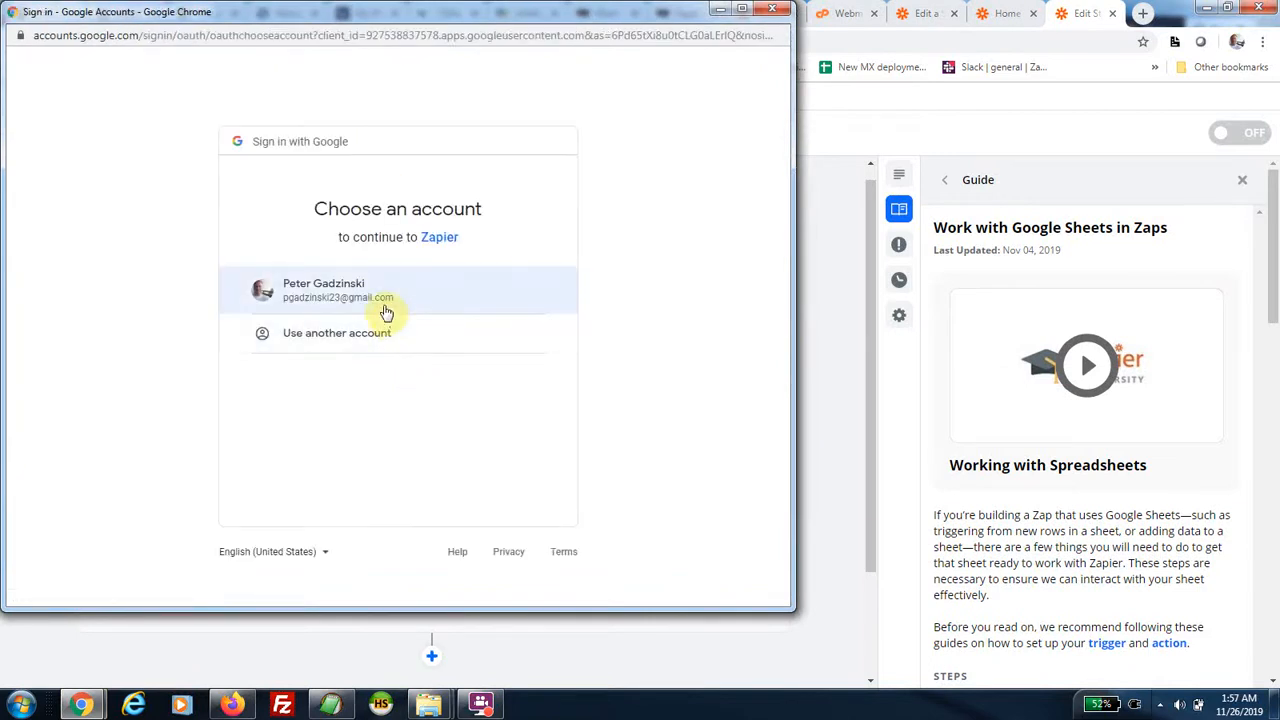
pyautogui.click(360, 288)
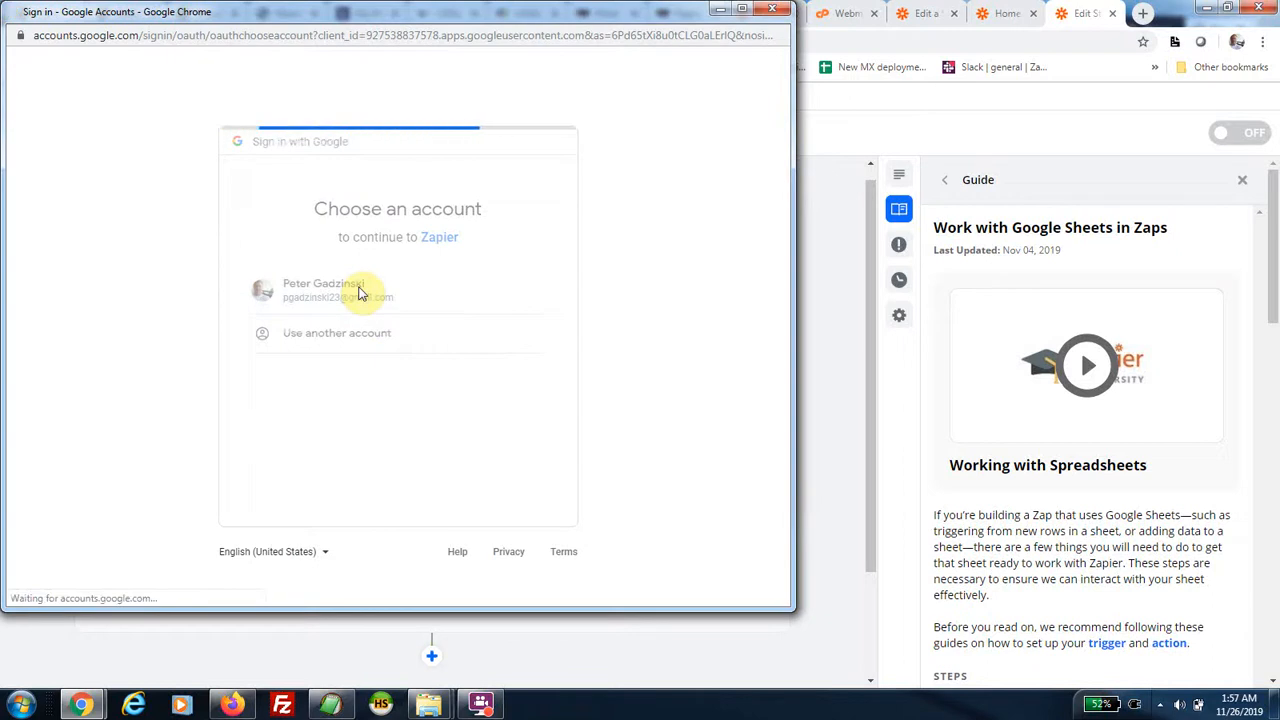
# Allow Google access, point the trigger at Sheet1 of ZapierJobImportSample, and skip the trigger test.
pyautogui.click(500, 562)
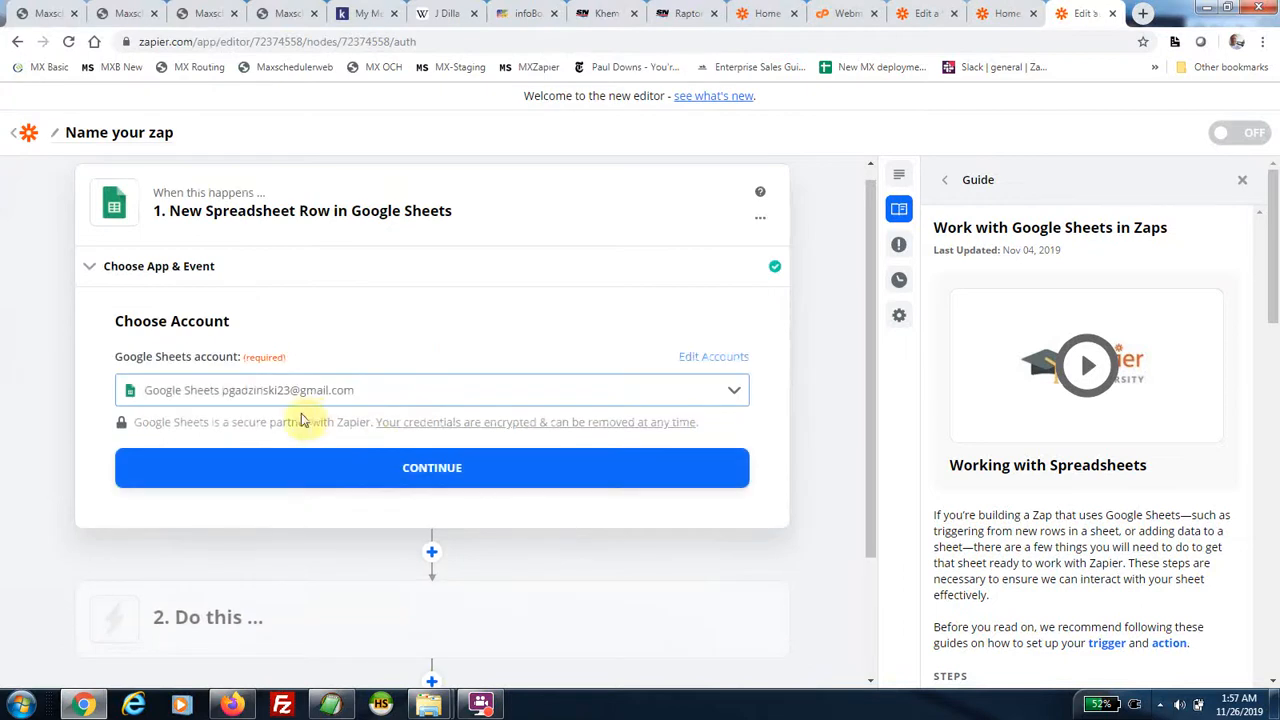
pyautogui.click(431, 470)
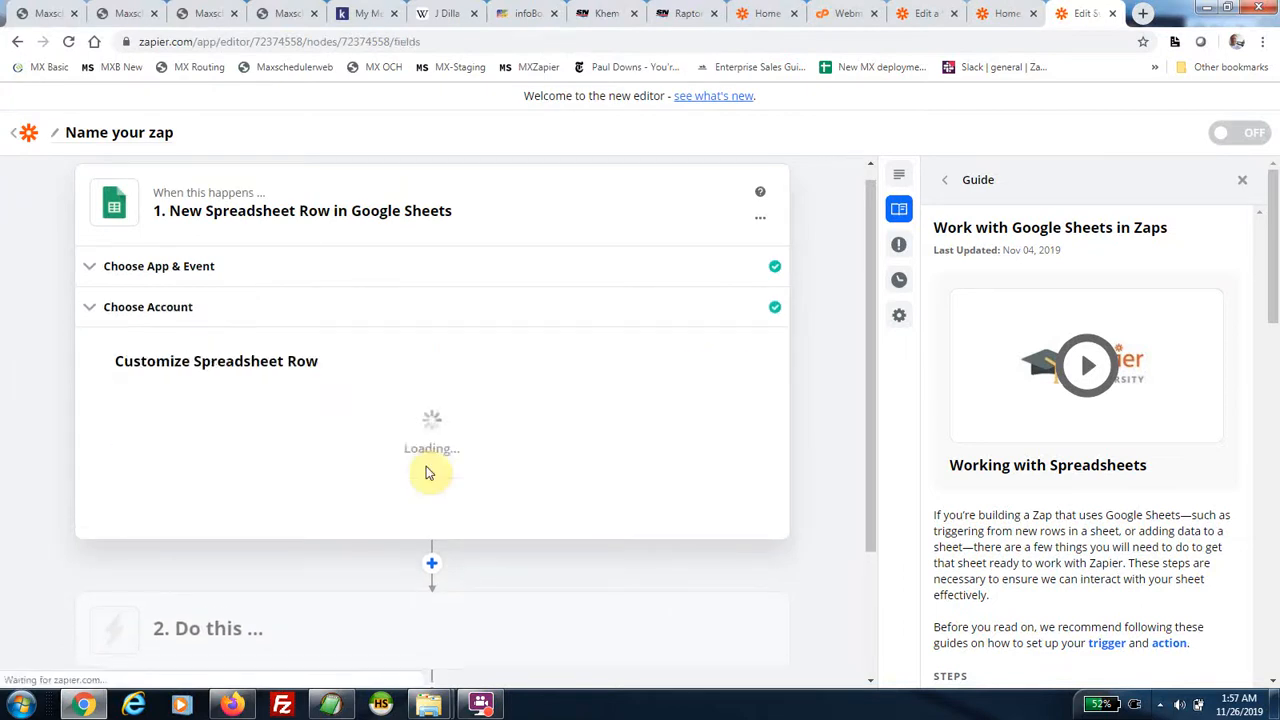
pyautogui.click(355, 318)
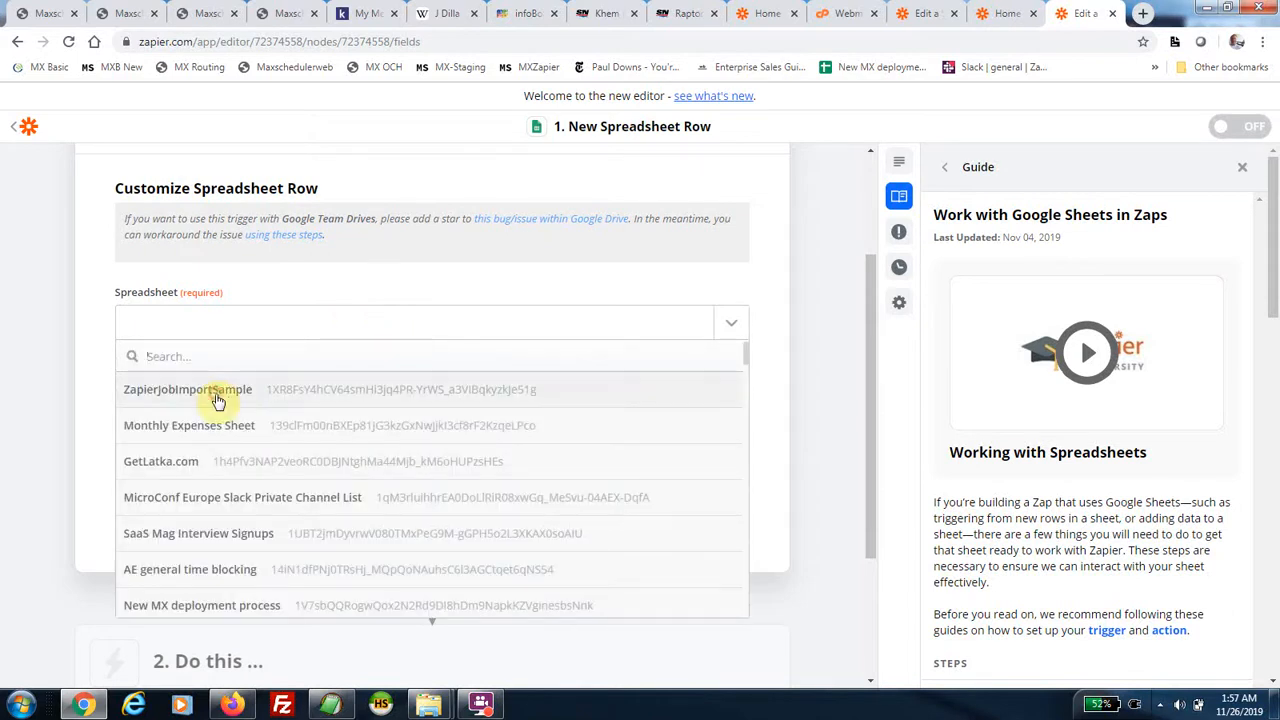
pyautogui.click(217, 395)
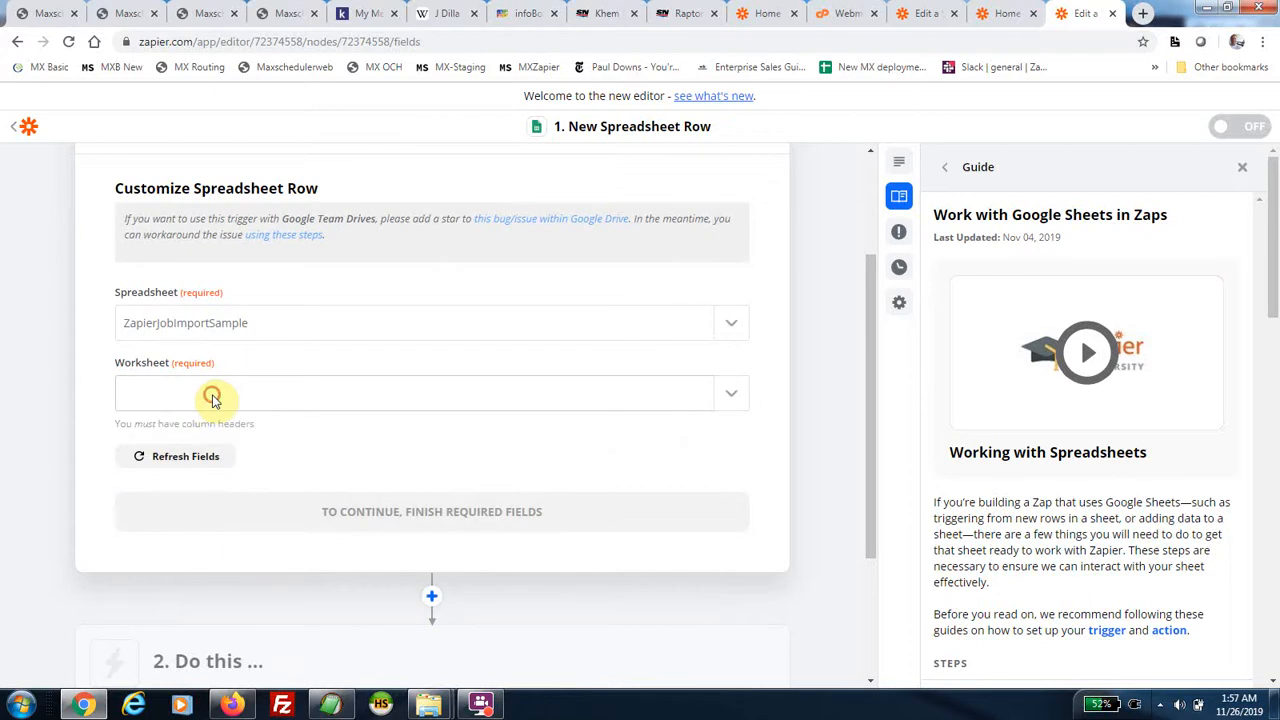
pyautogui.click(212, 400)
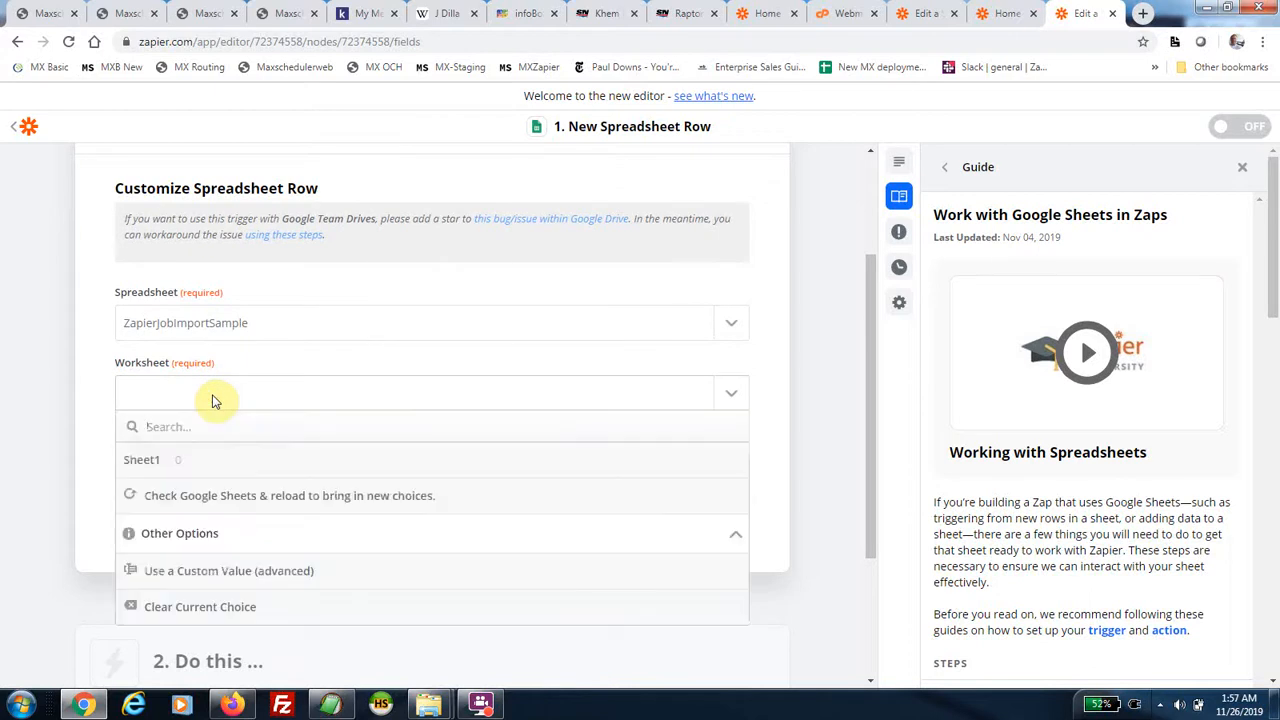
pyautogui.click(163, 462)
pyautogui.click(390, 520)
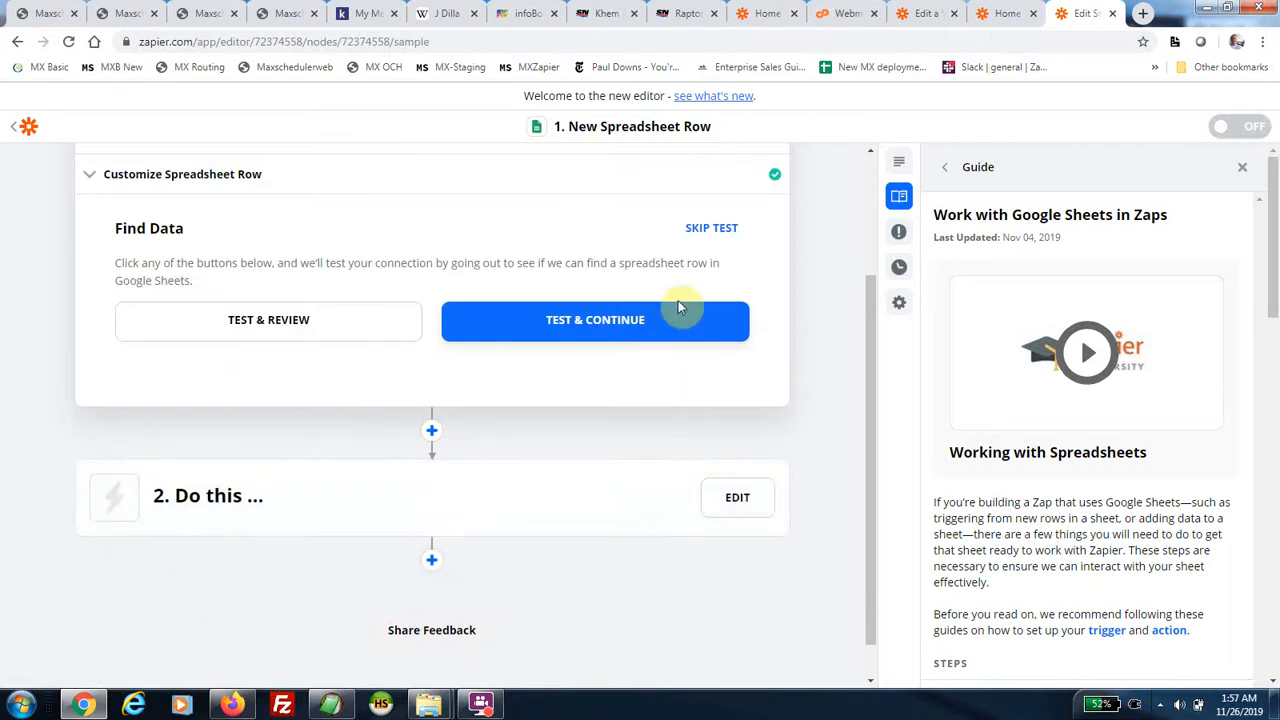
pyautogui.click(716, 230)
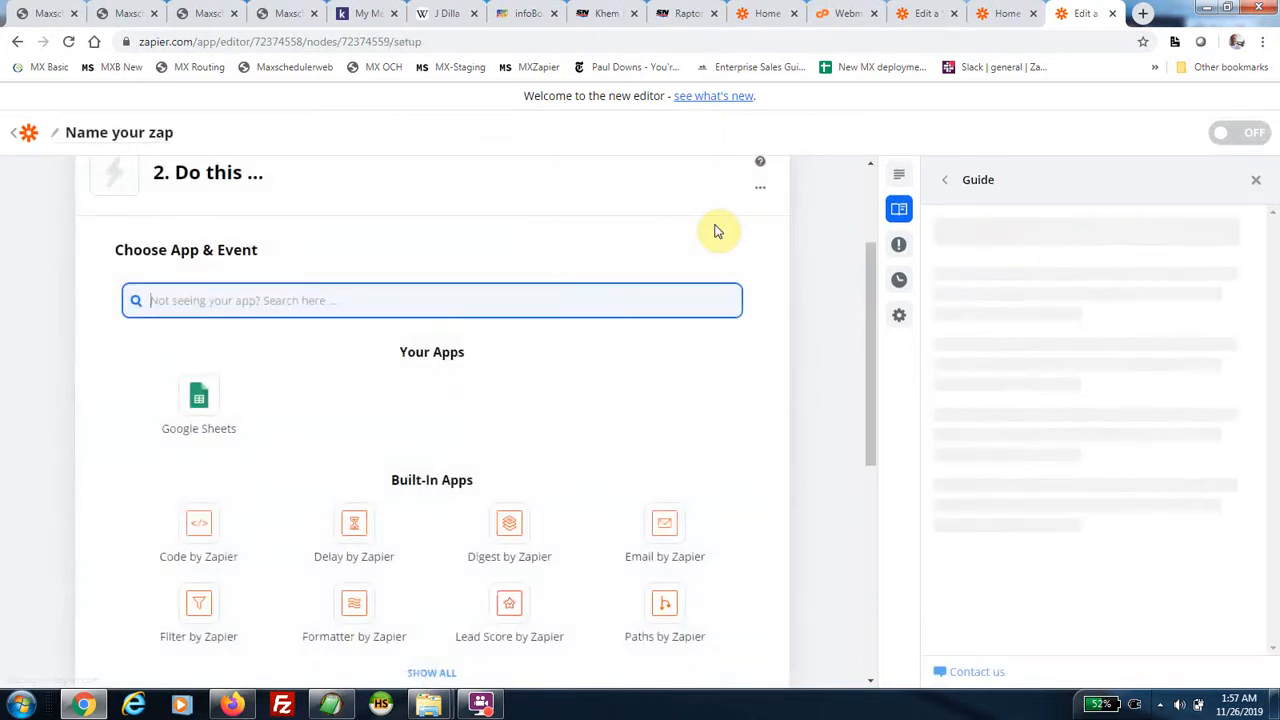
# Search 'max' and set the action to MaxScheduler (1.0.0) with the Import Job event.
pyautogui.scroll(-3, 540, 423)
pyautogui.scroll(3, 410, 340)
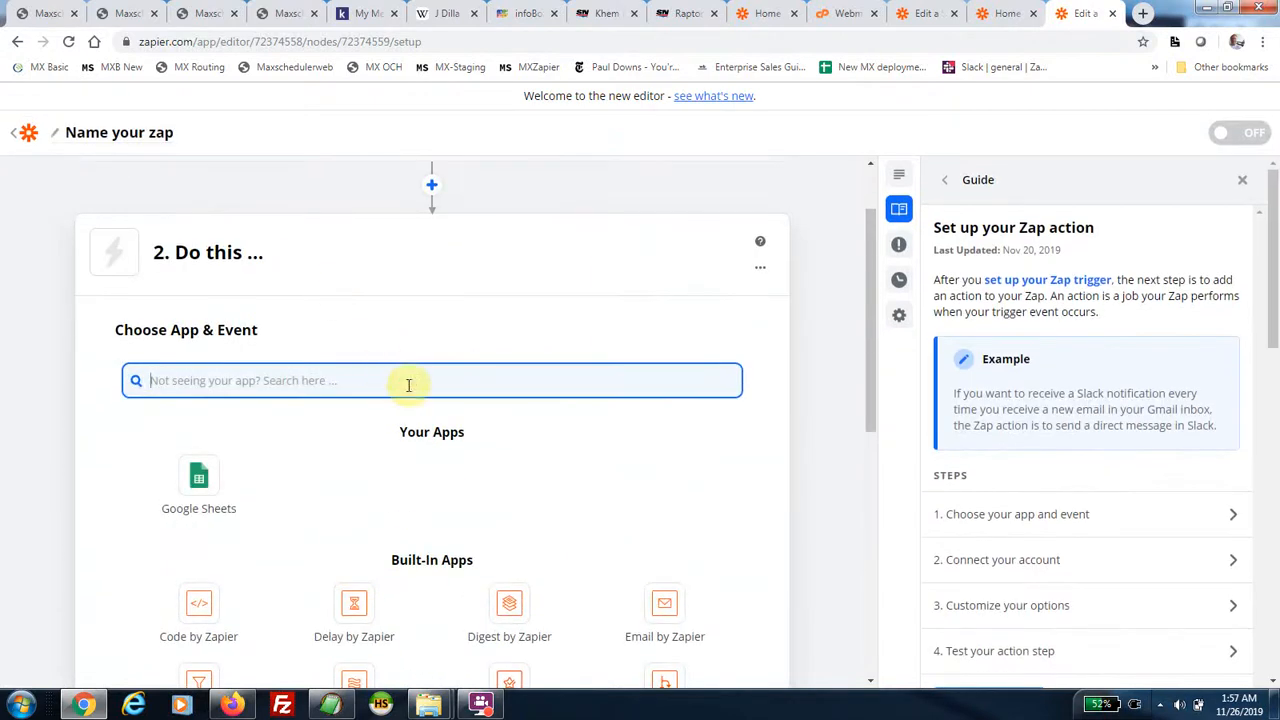
pyautogui.write('max')
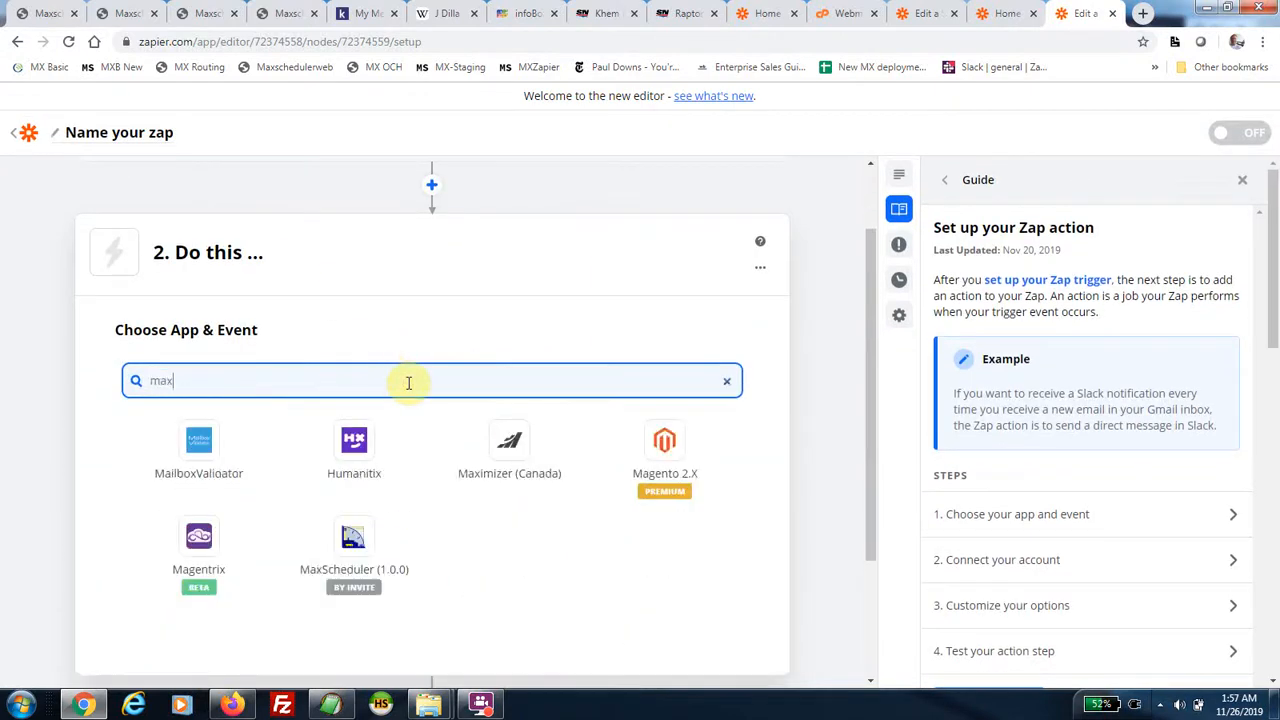
pyautogui.click(350, 541)
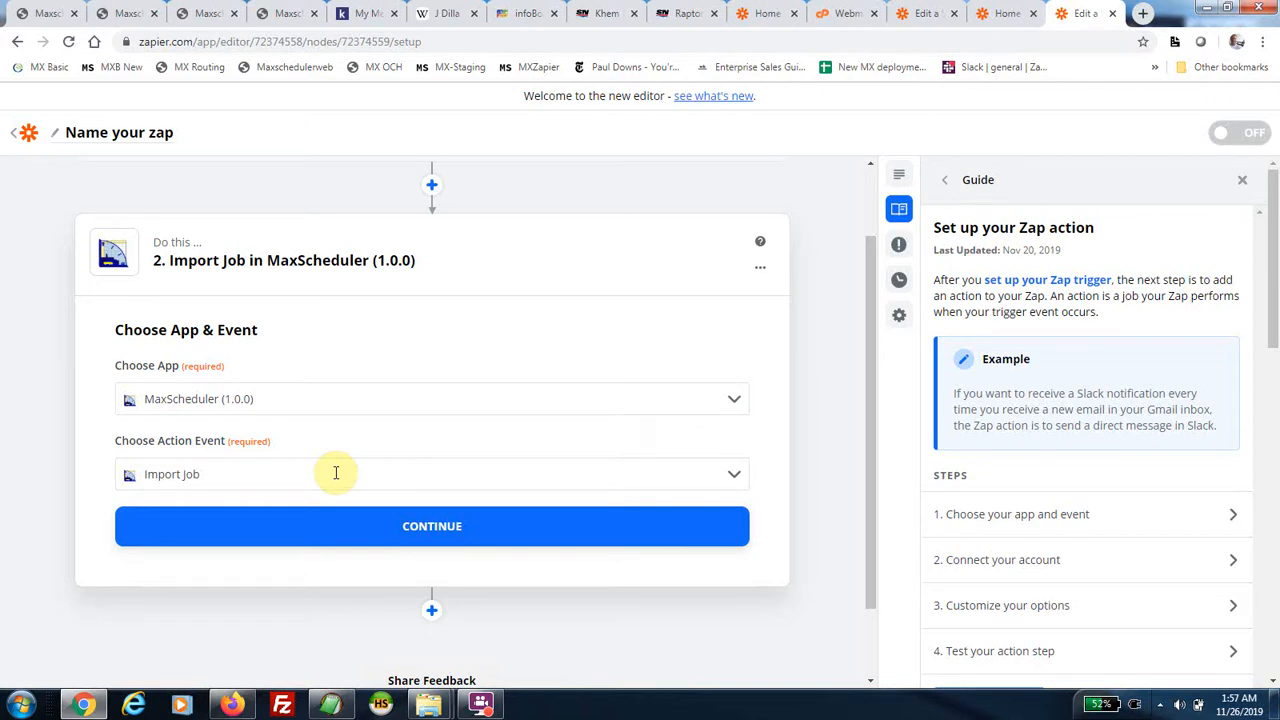
pyautogui.click(294, 523)
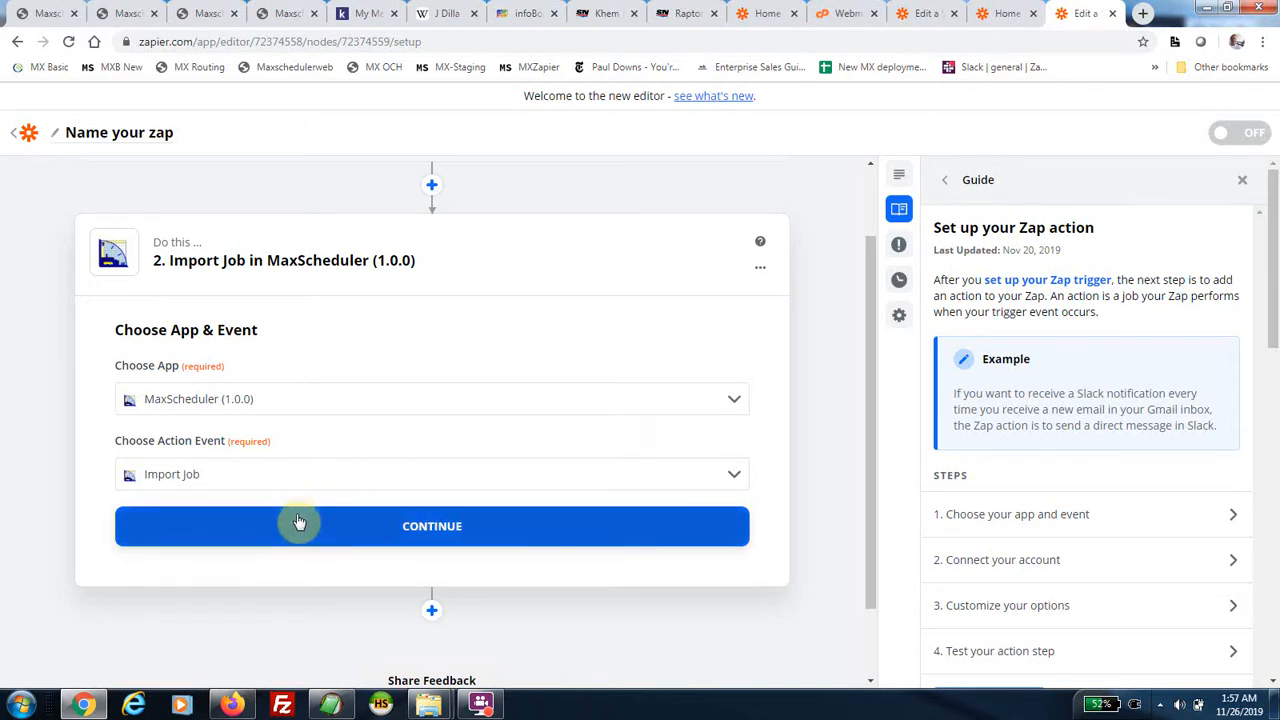
pyautogui.click(383, 538)
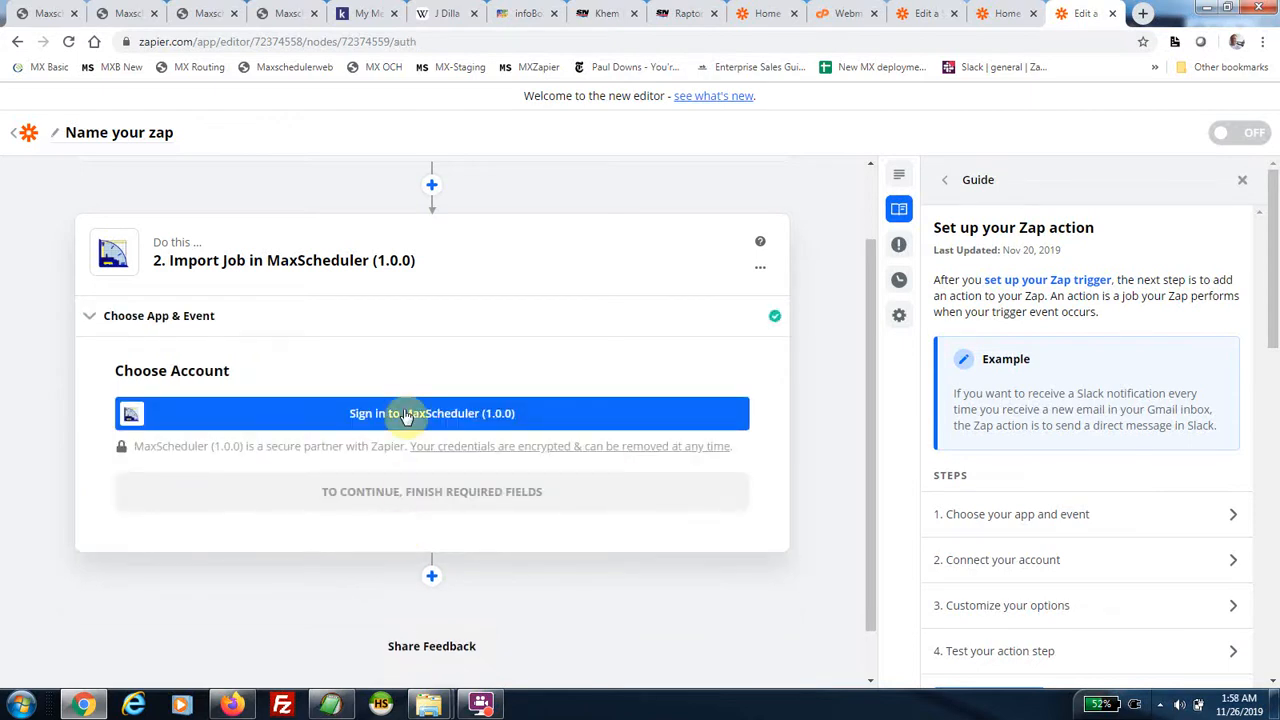
# Sign in to MaxScheduler in the popup with the account's username and password.
pyautogui.click(407, 416)
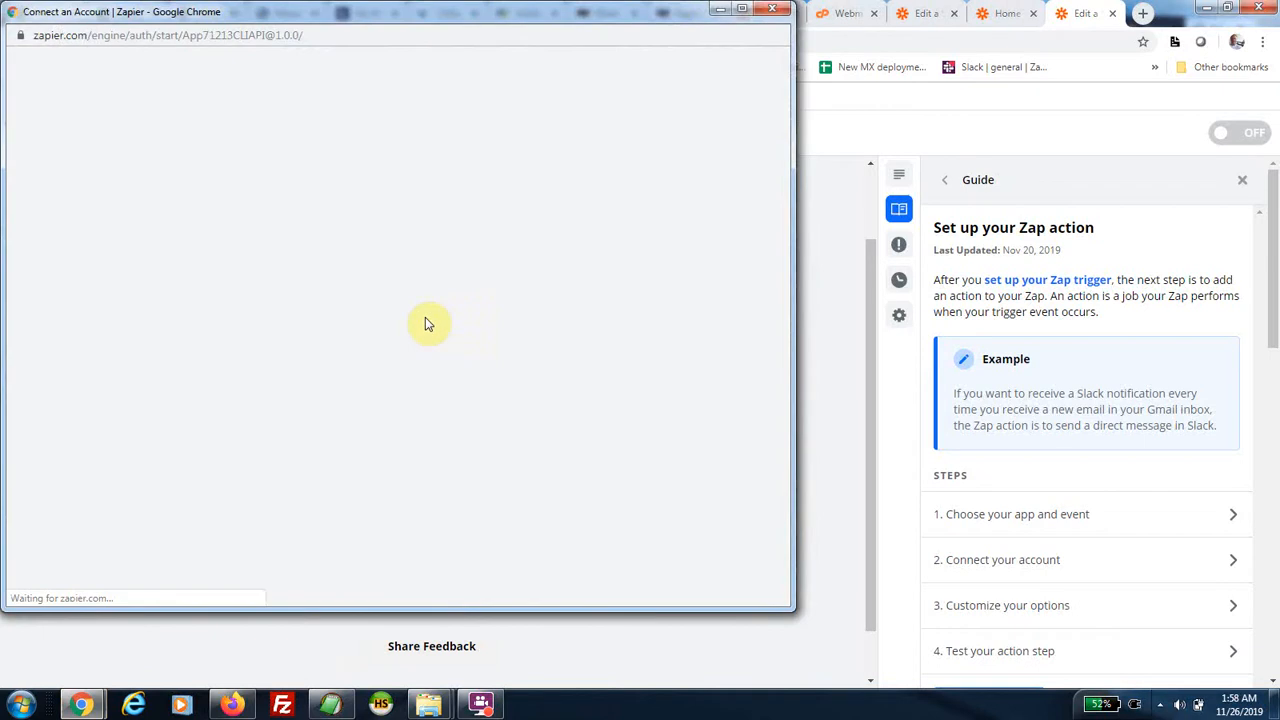
pyautogui.click(428, 278)
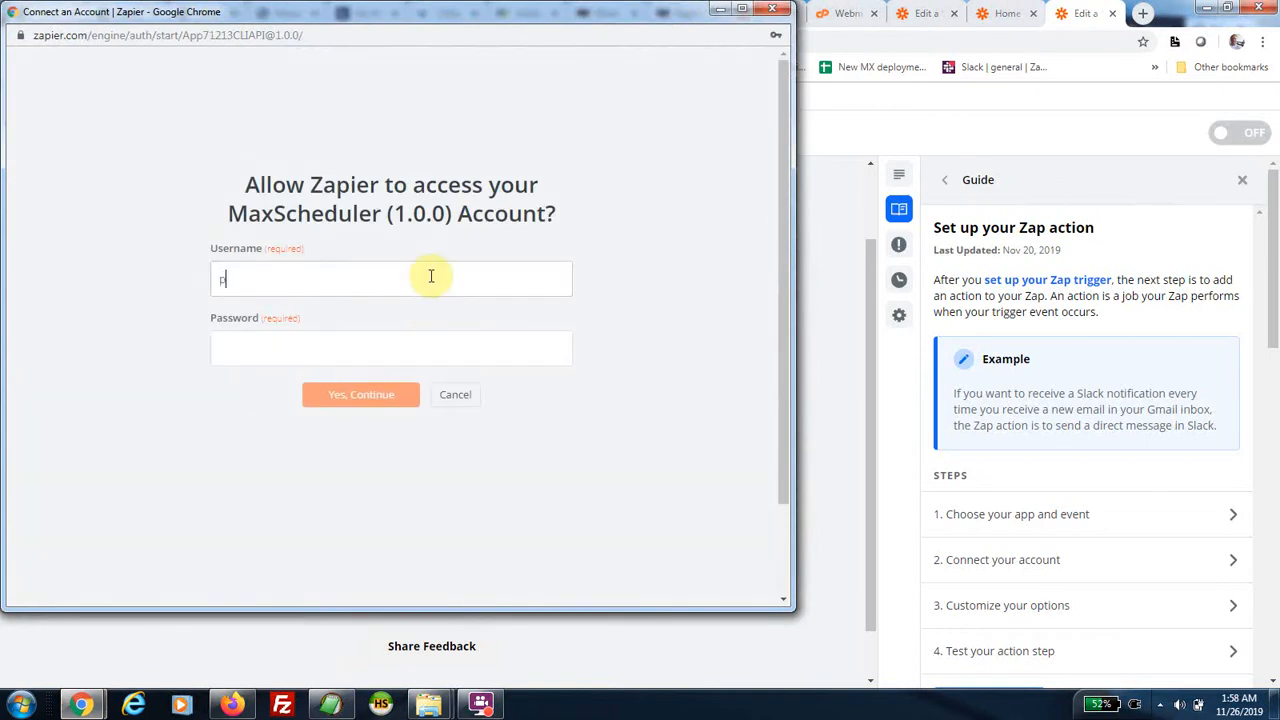
pyautogui.press('Tab')
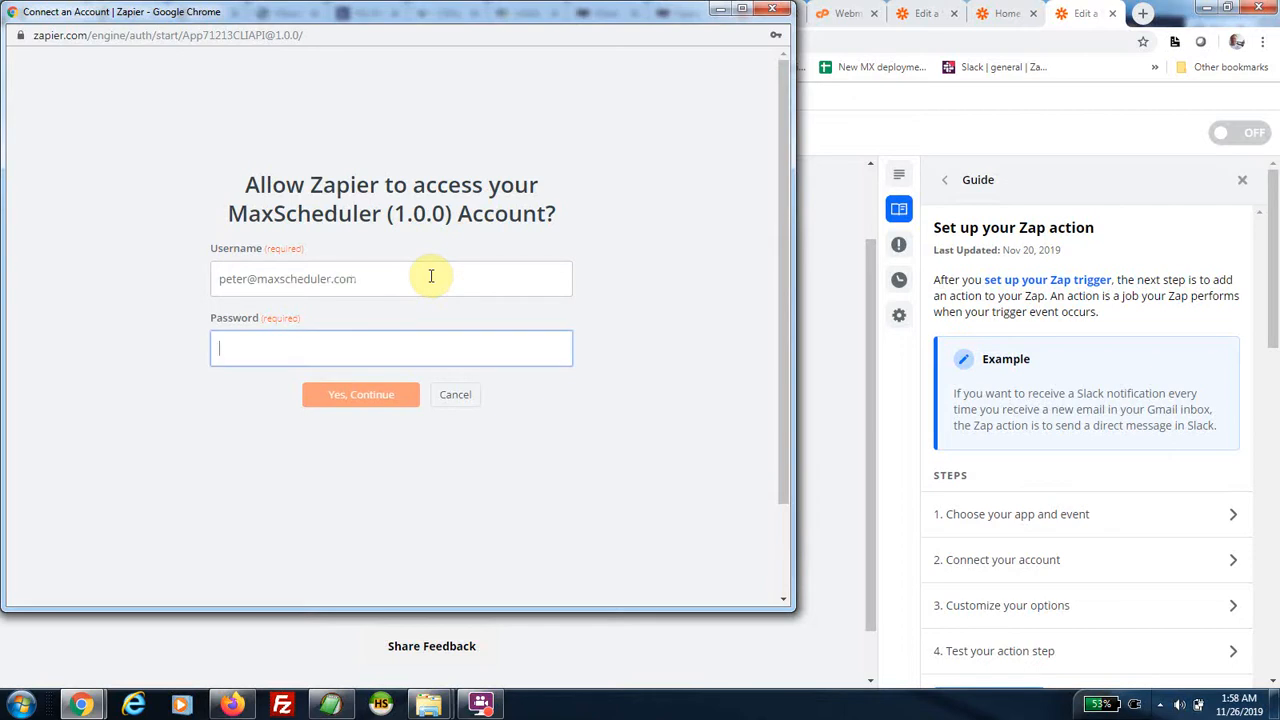
pyautogui.write('***')
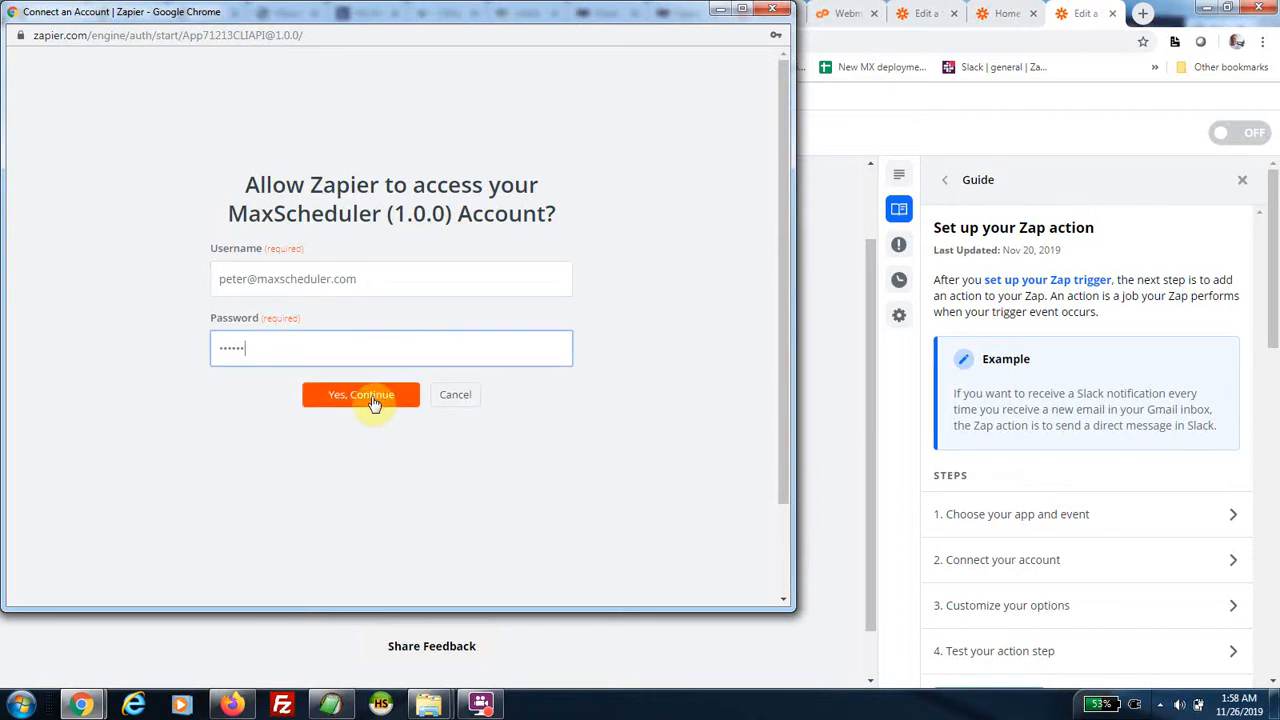
pyautogui.click(374, 400)
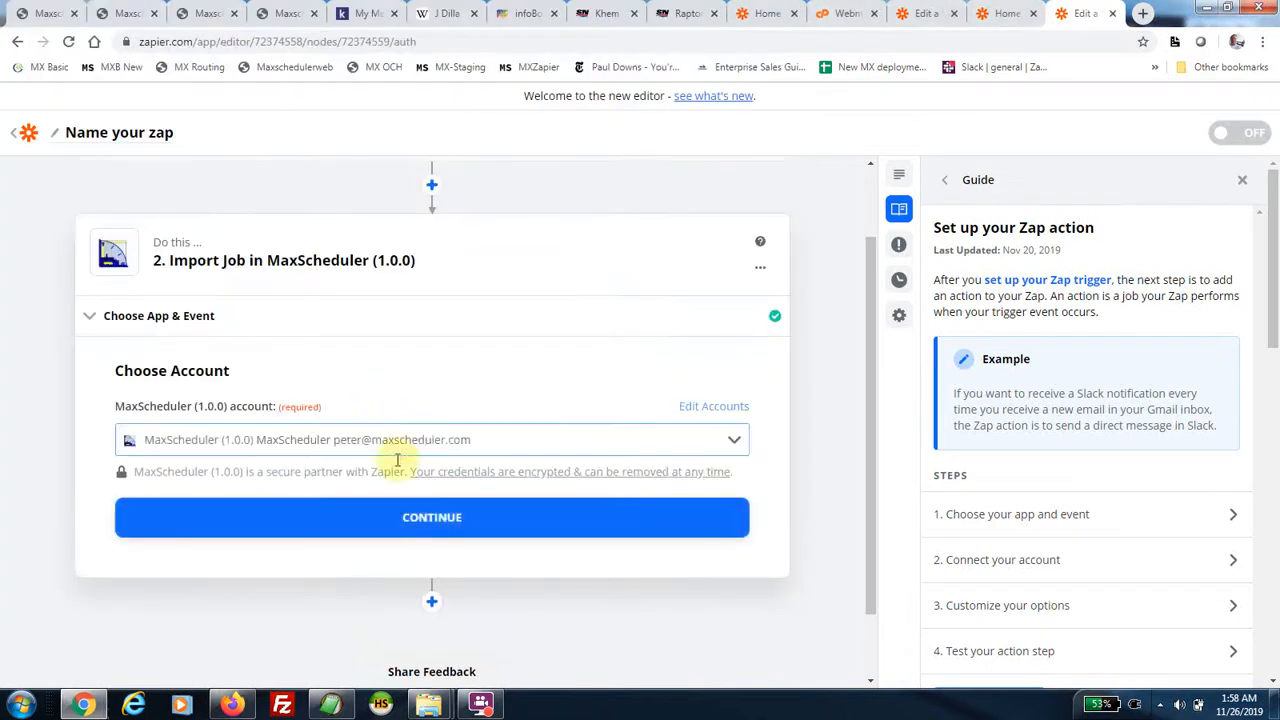
# Map Attr1 to donut, Attr2 to qty and Attr3 to hrs from the spreadsheet columns, then continue.
pyautogui.click(437, 522)
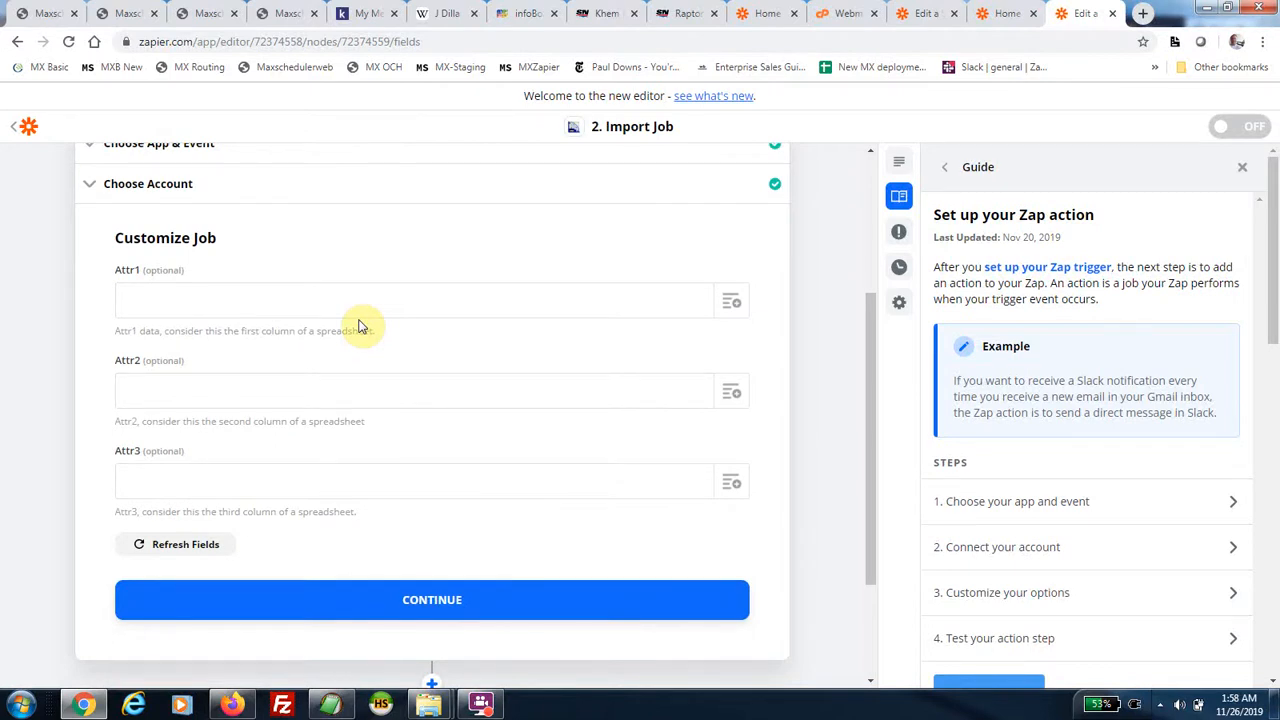
pyautogui.click(730, 306)
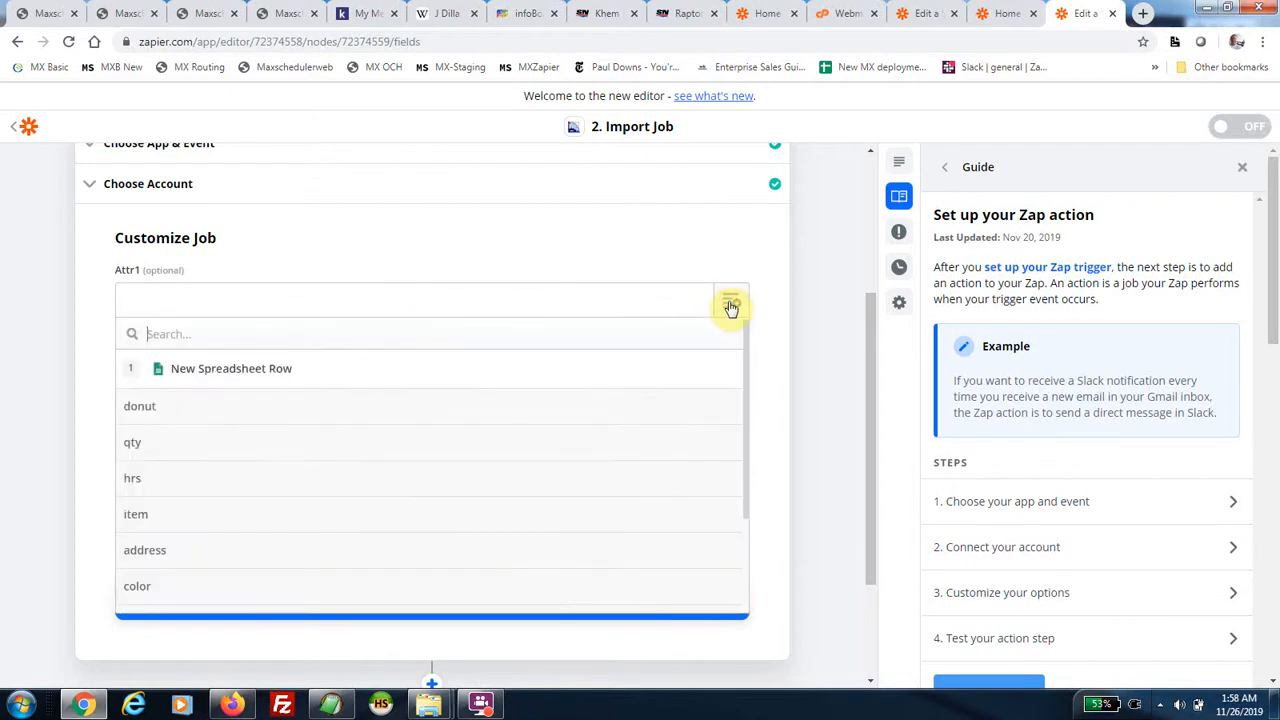
pyautogui.click(197, 410)
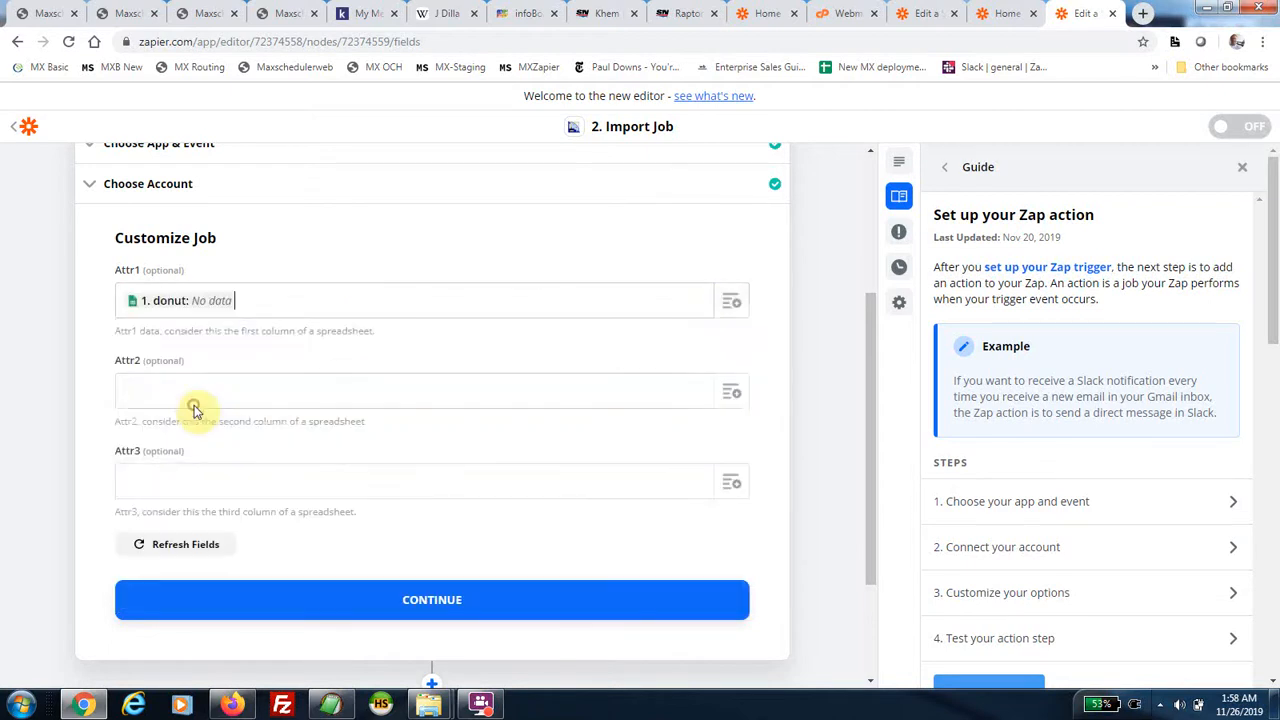
pyautogui.click(731, 391)
pyautogui.click(243, 532)
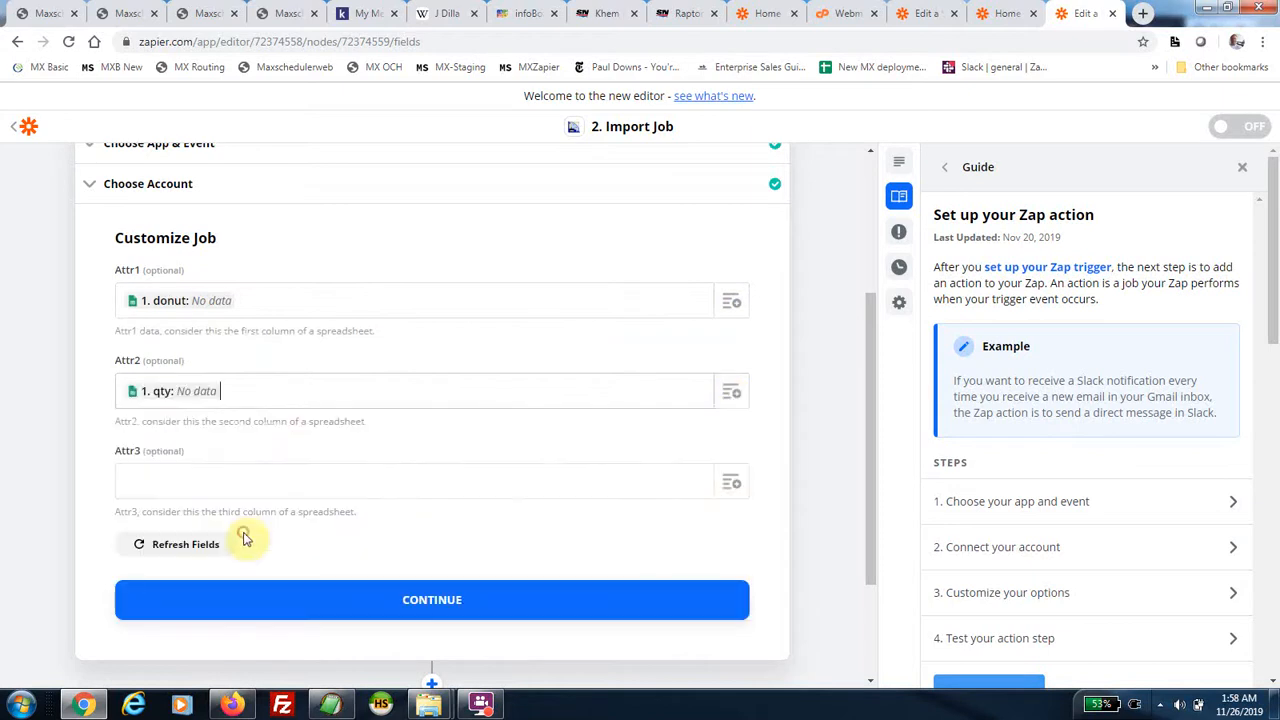
pyautogui.click(730, 485)
pyautogui.scroll(-1, 294, 623)
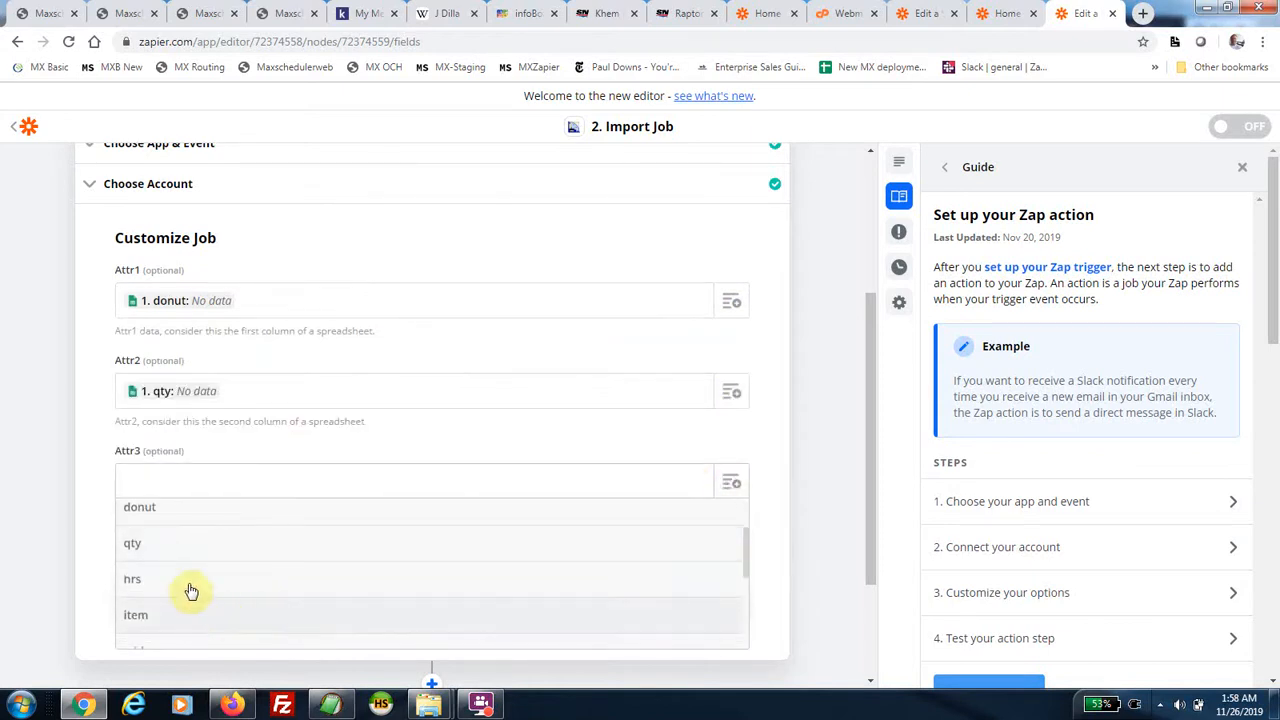
pyautogui.click(190, 585)
pyautogui.click(394, 521)
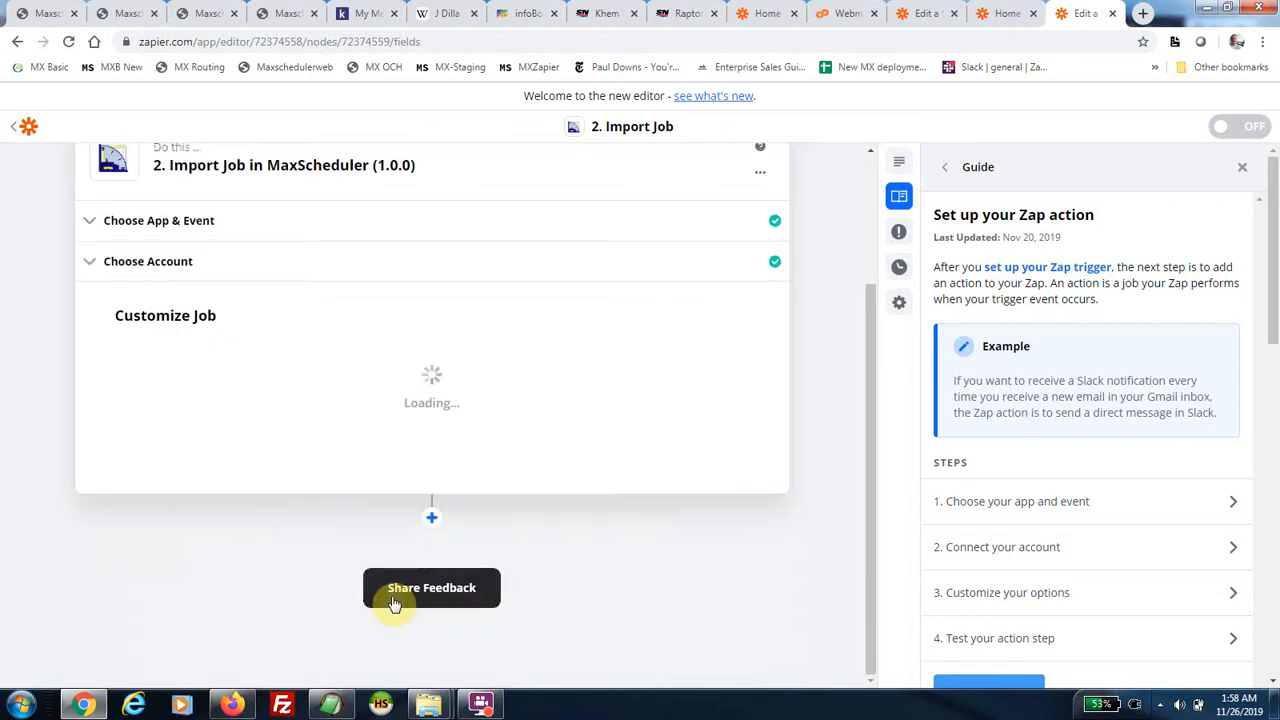
pyautogui.scroll(-3, 523, 543)
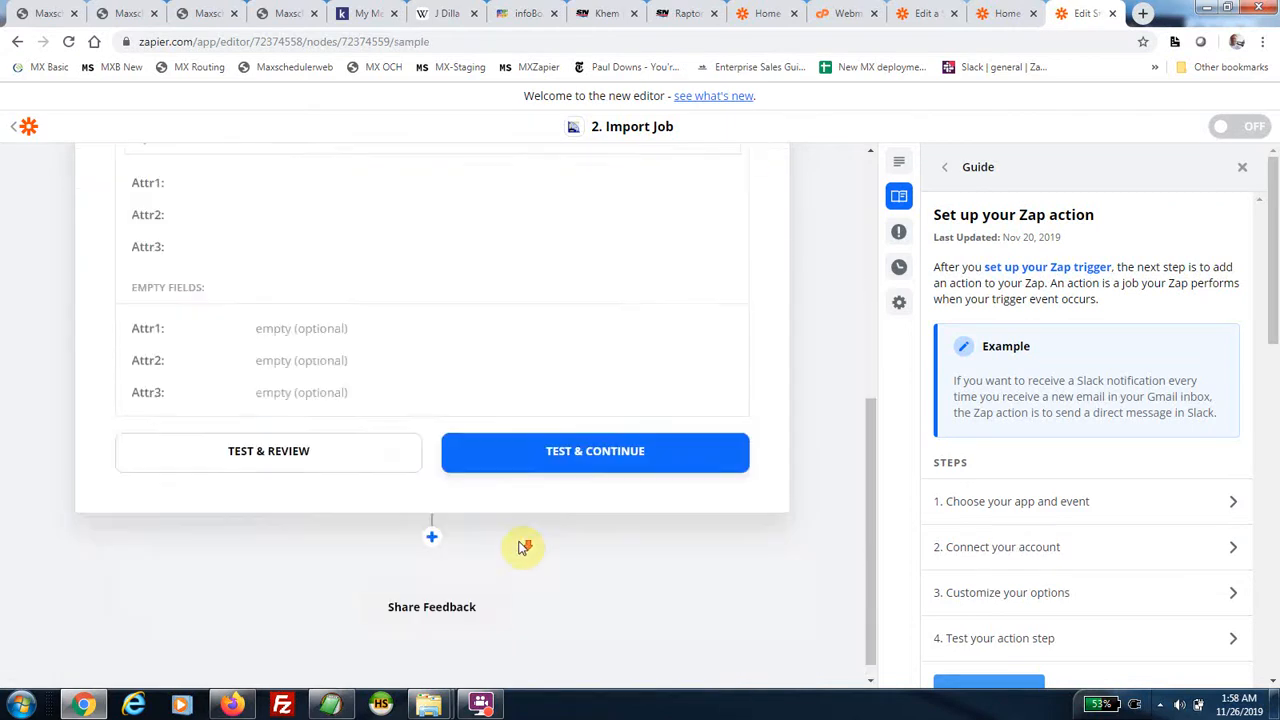
# Send a test job to MaxScheduler from the Import Job action, then switch the Zap on.
pyautogui.click(574, 459)
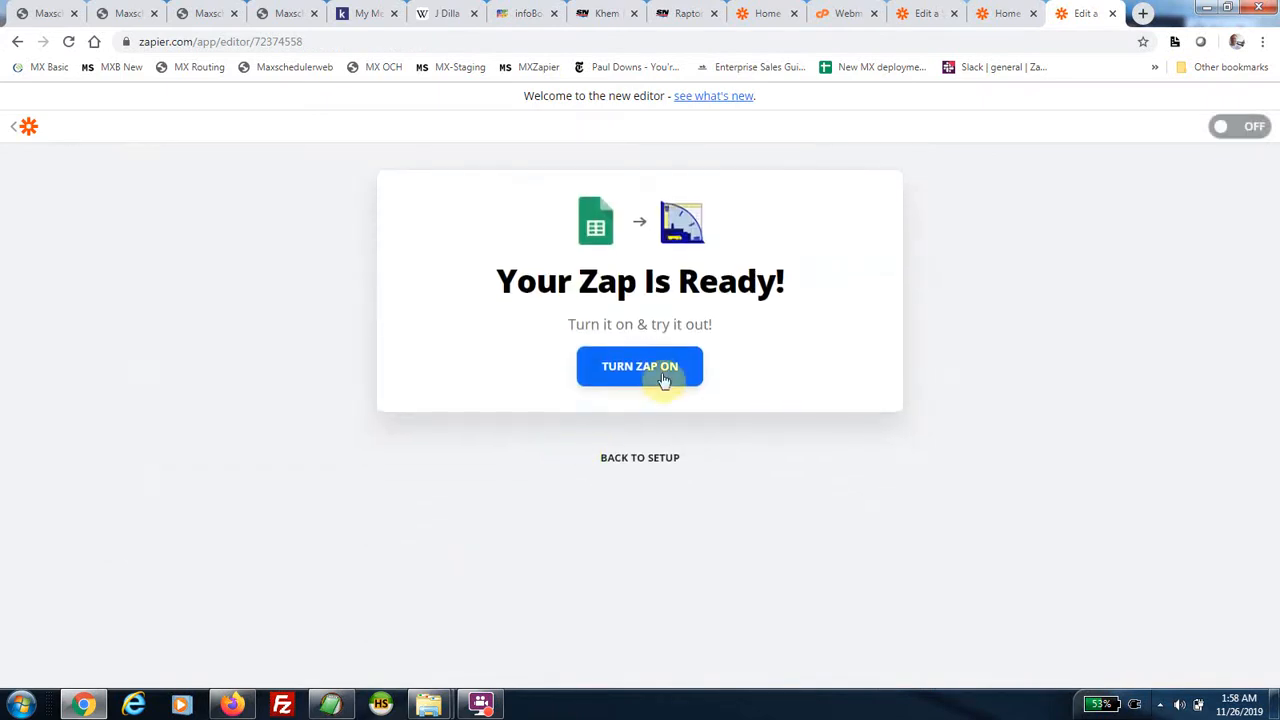
pyautogui.click(652, 370)
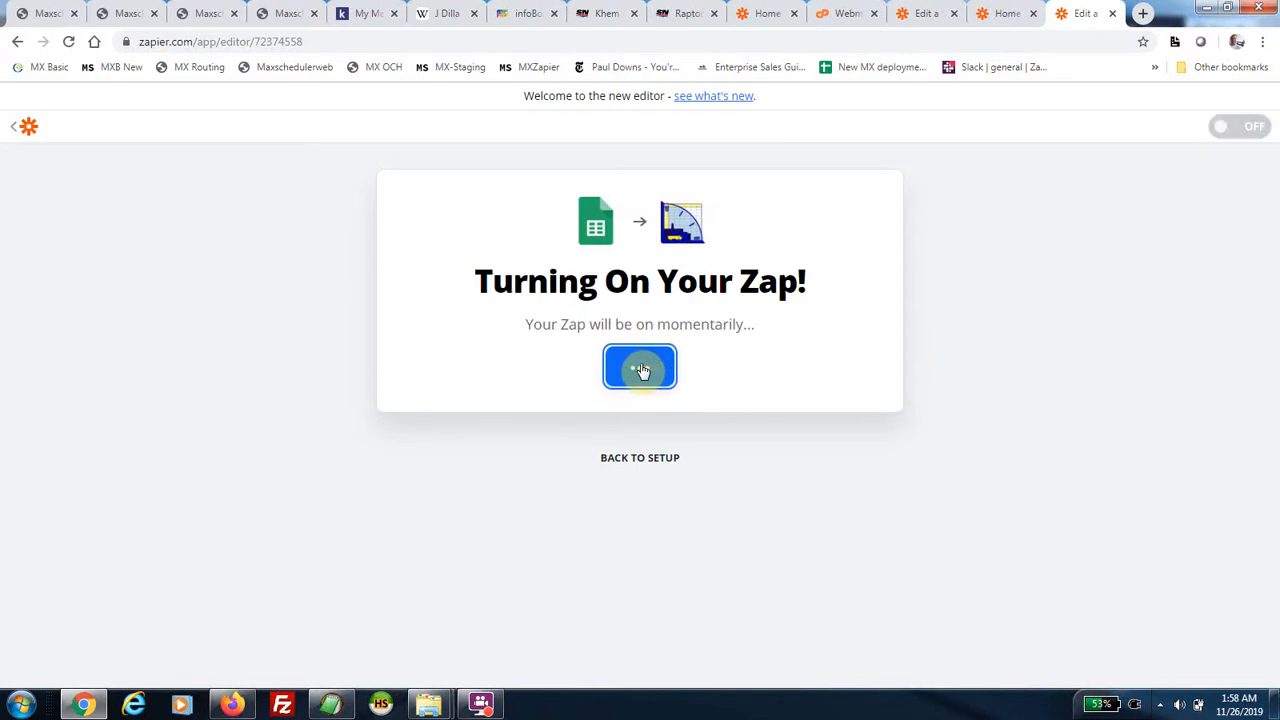